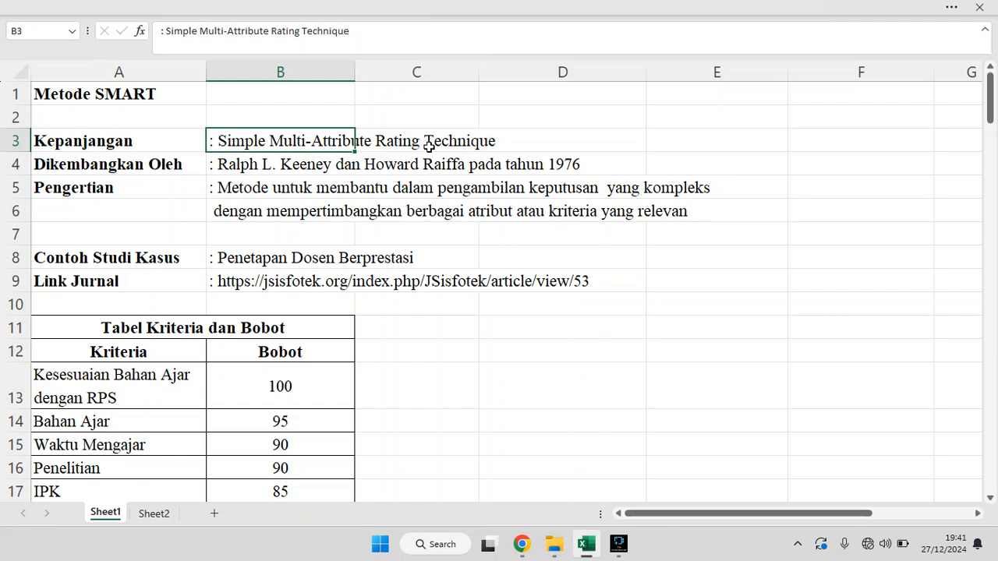
- Review the SMART case study details, then the criteria and their weights in the Tabel Kriteria dan Bobot
click(755, 315)
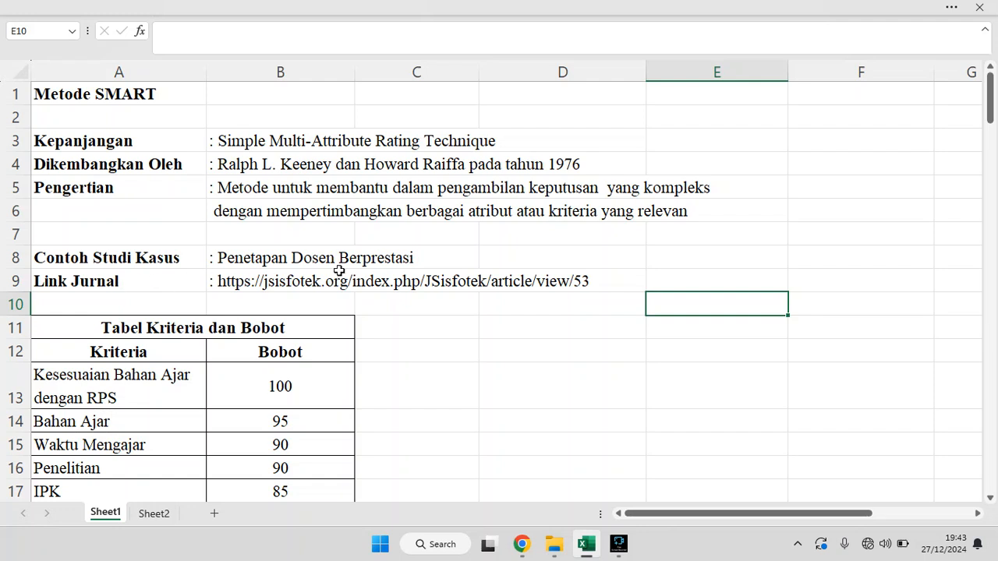
click(178, 284)
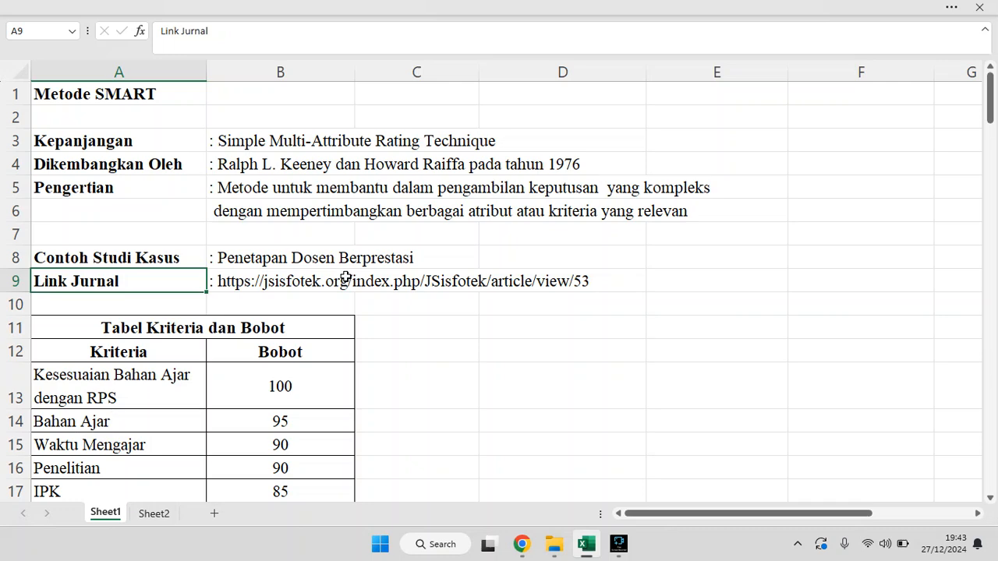
scroll(476, 428, down, 1)
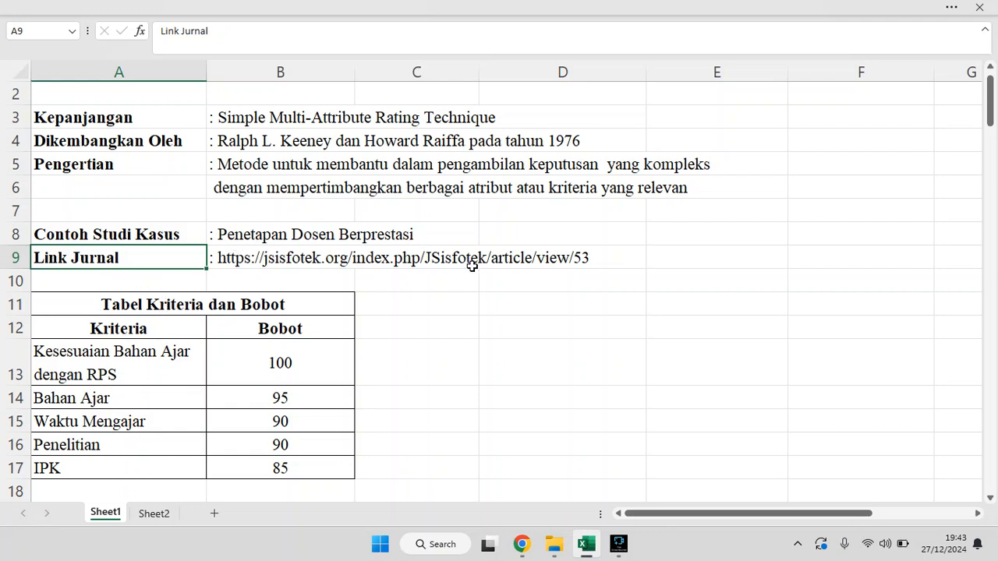
click(119, 351)
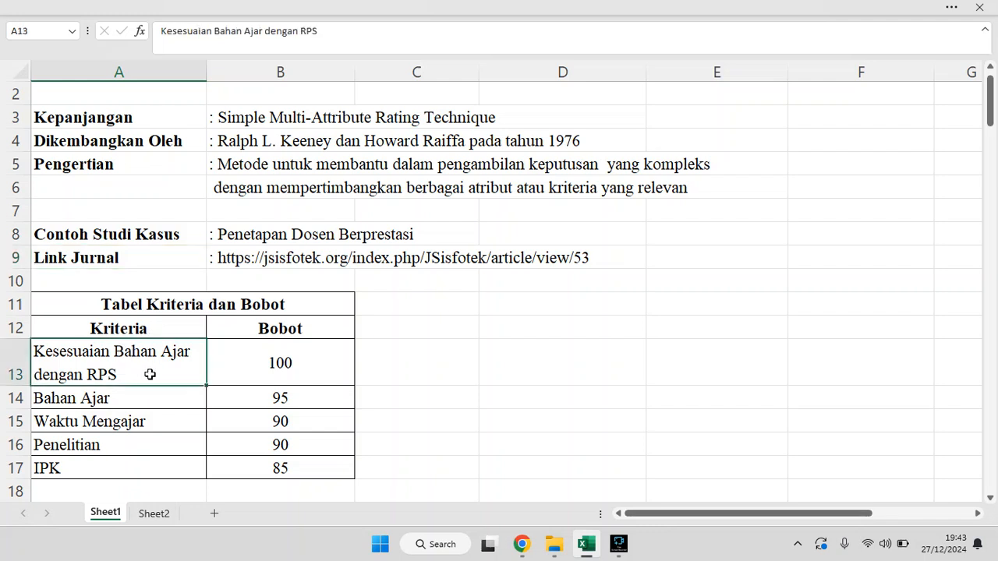
click(111, 396)
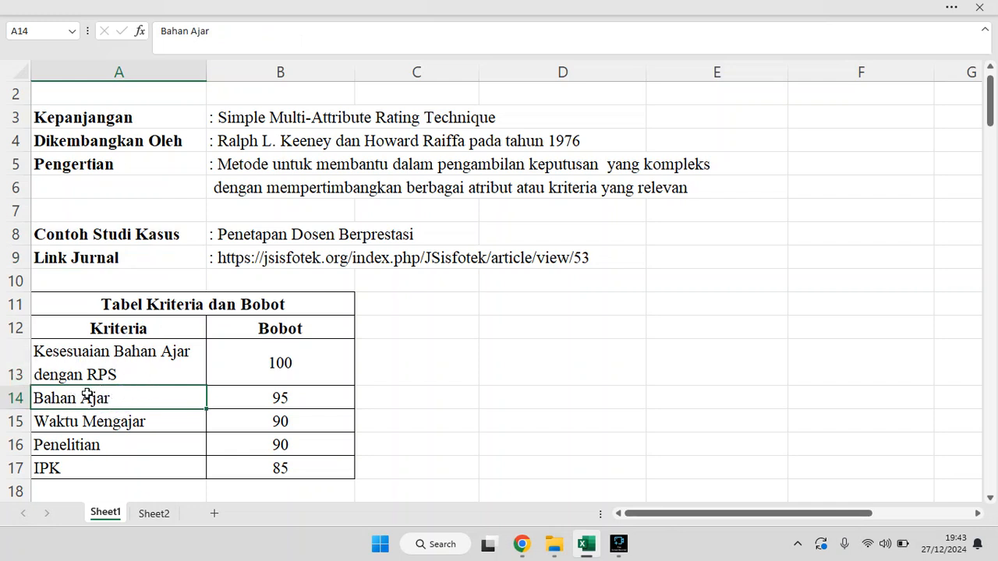
click(106, 421)
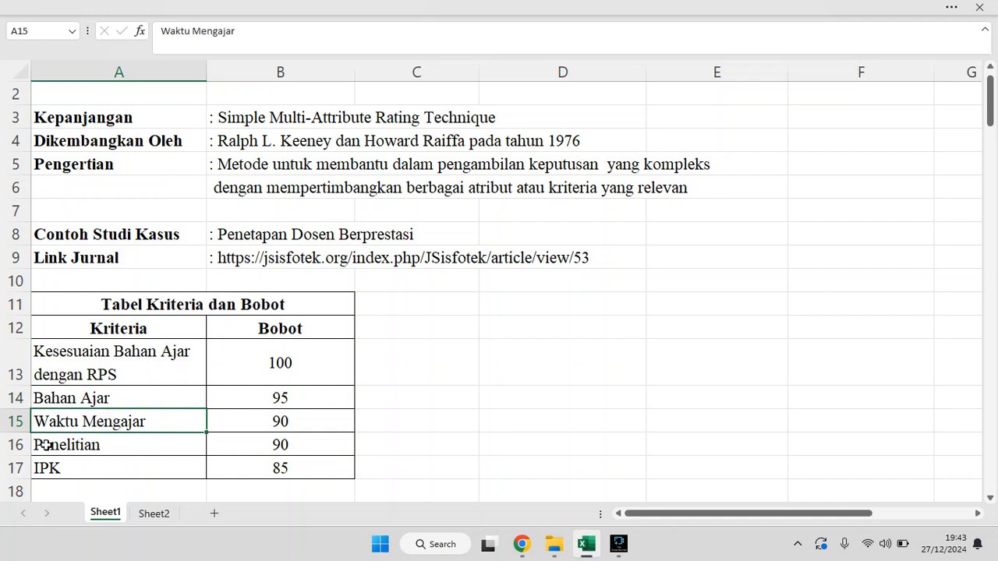
click(85, 443)
click(154, 468)
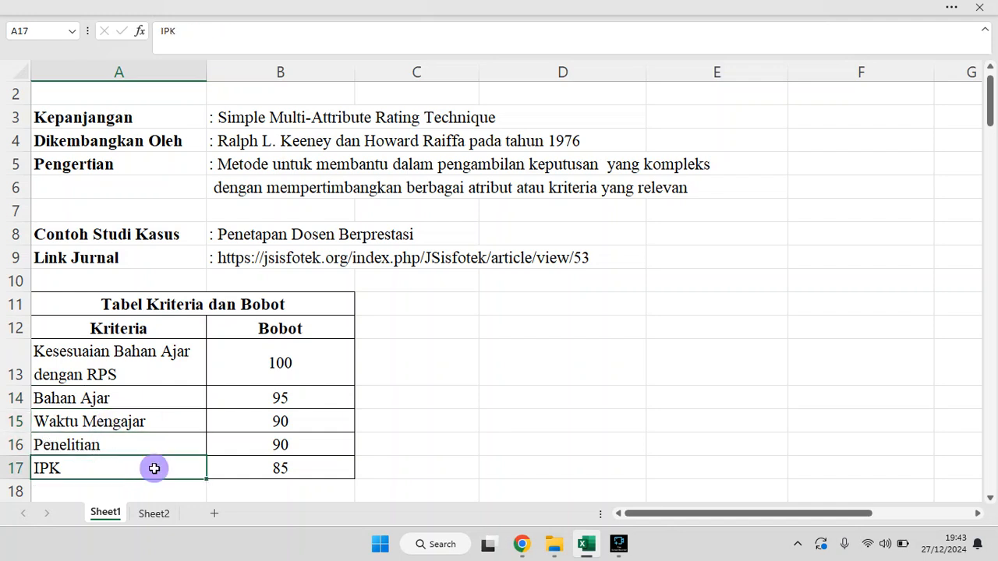
drag(333, 354, 338, 471)
click(419, 346)
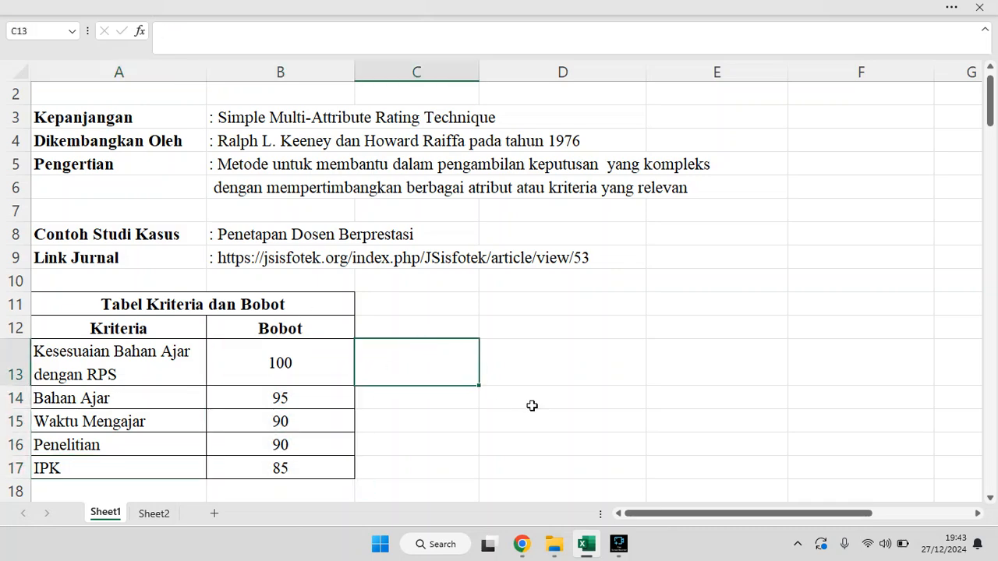
- Total the weights of the five criteria in B28 of the Tabel Normalisasi Bobot with a SUM of B23:B27
scroll(532, 406, down, 4)
scroll(532, 406, down, 2)
scroll(522, 399, up, 1)
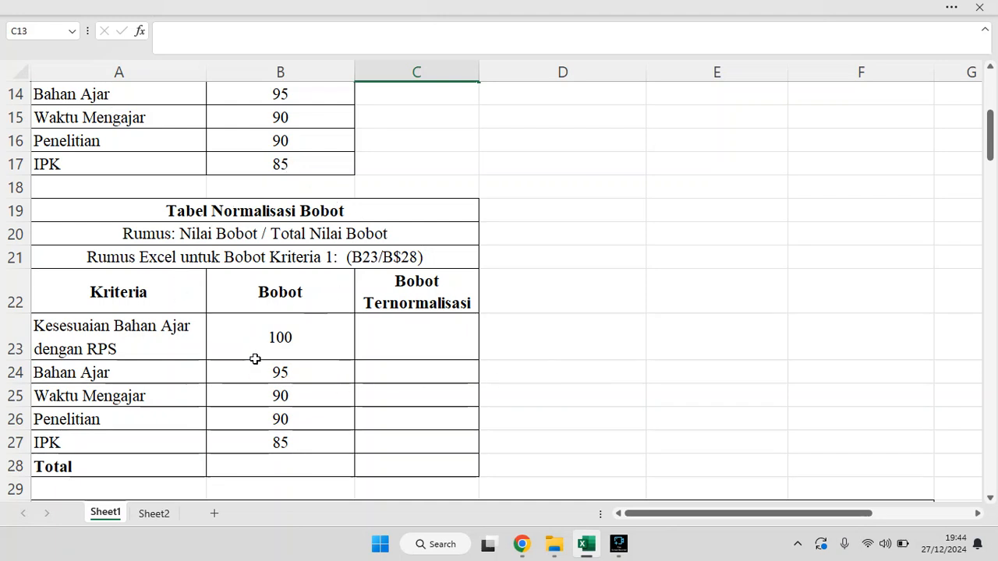
click(264, 337)
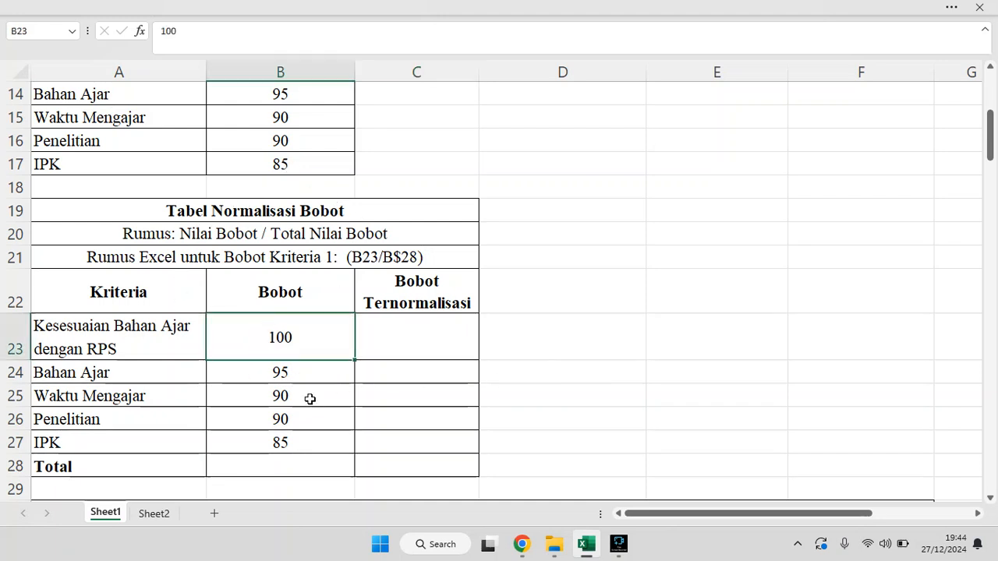
click(301, 433)
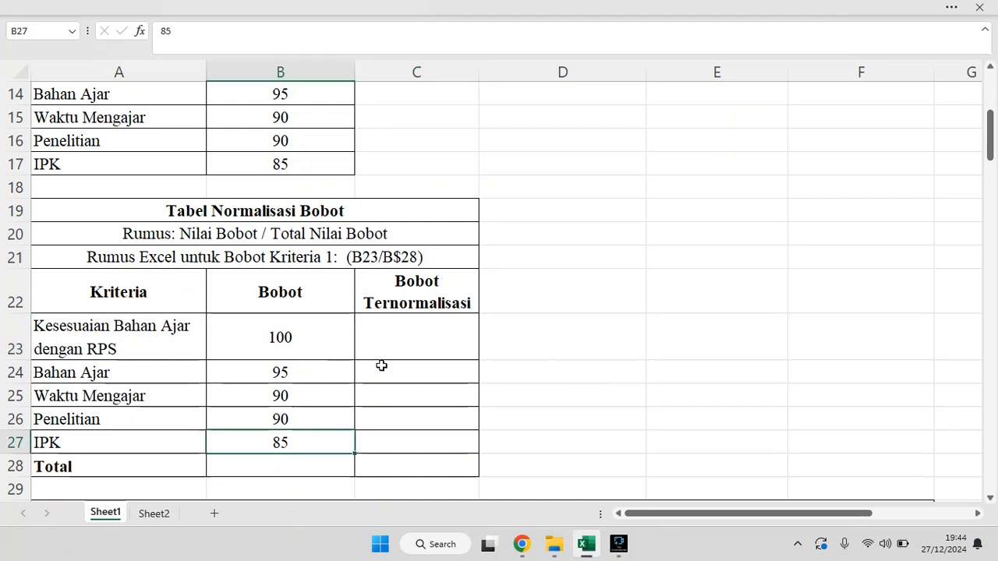
click(301, 465)
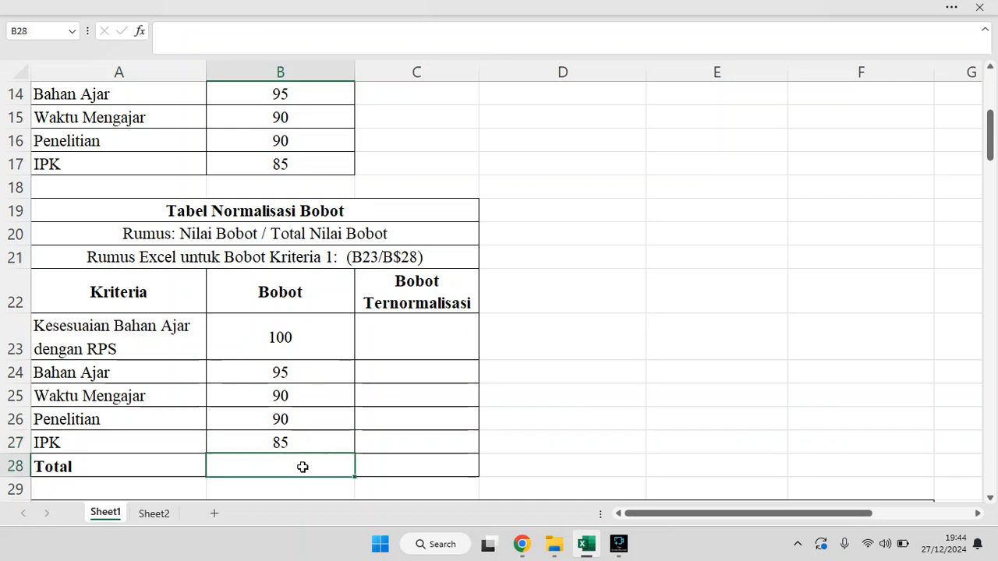
text(=)
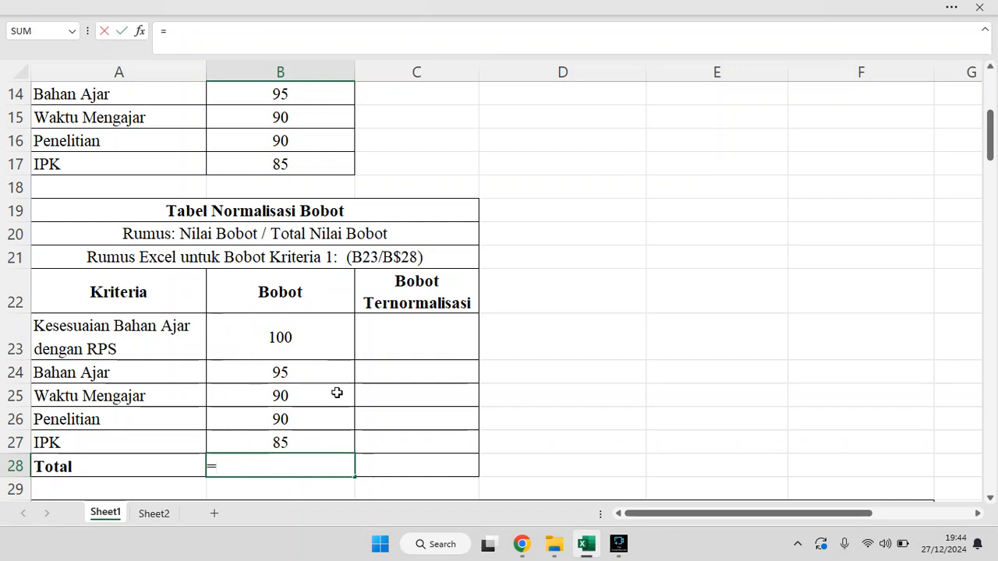
text(sum)
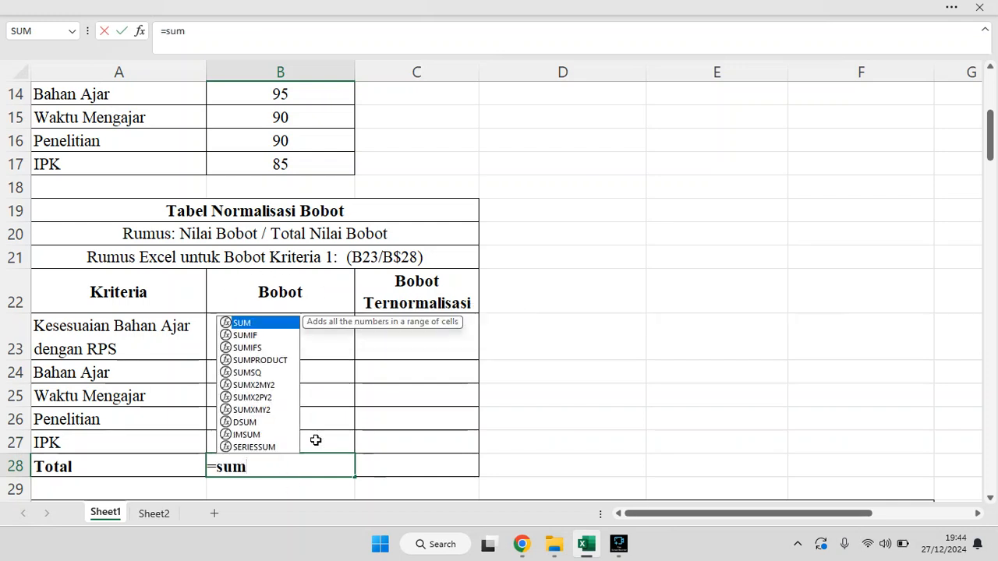
text(()
drag(304, 337, 293, 446)
key(Return)
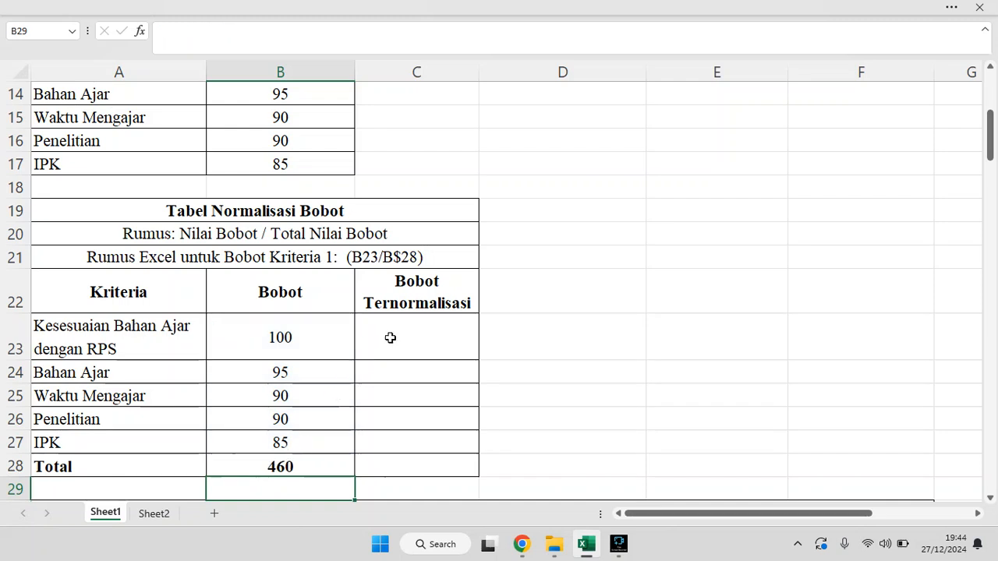
- Enter the formula =B23/B$28 in C23 to normalise the weight of the first criterion
click(179, 236)
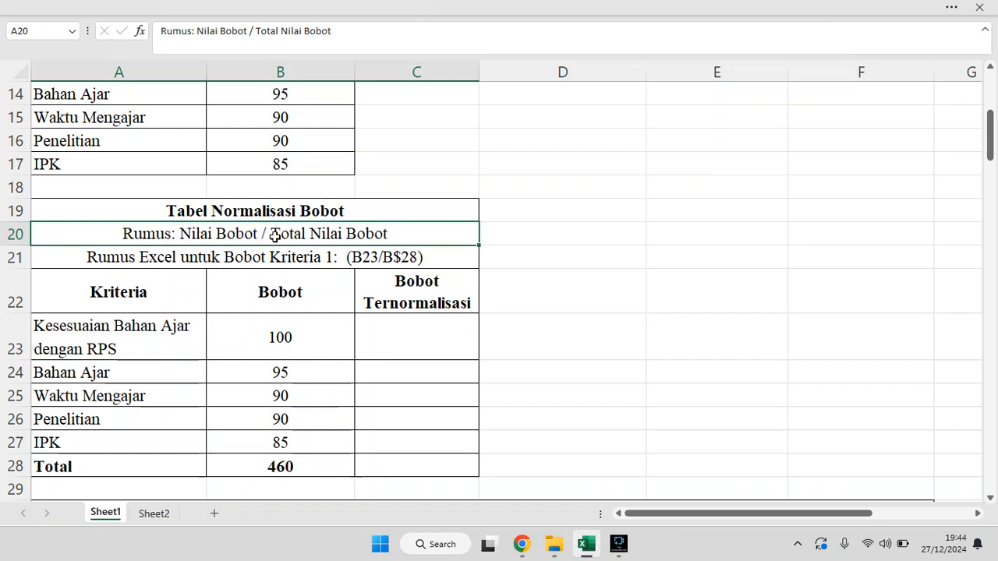
click(304, 234)
click(415, 336)
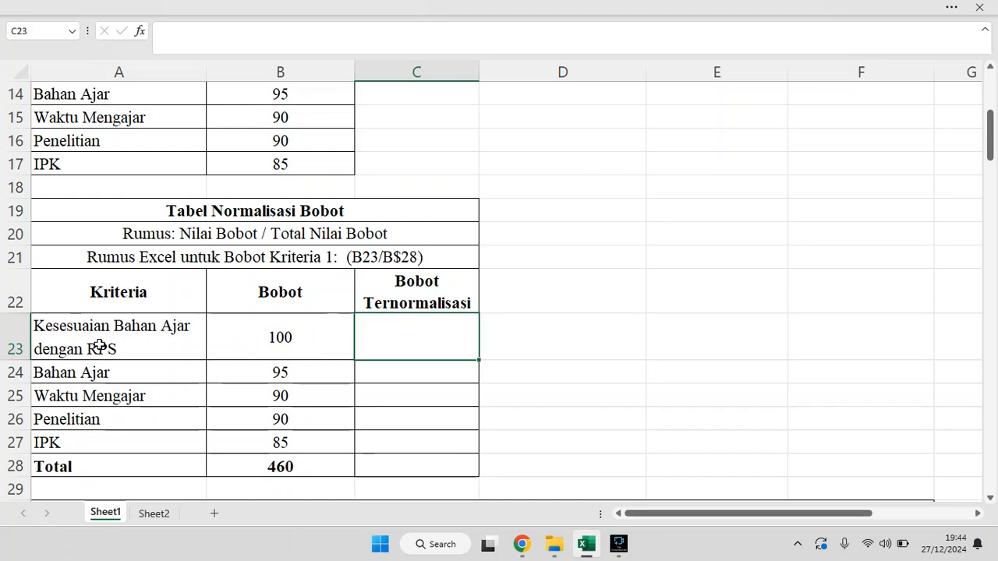
text(=)
click(285, 330)
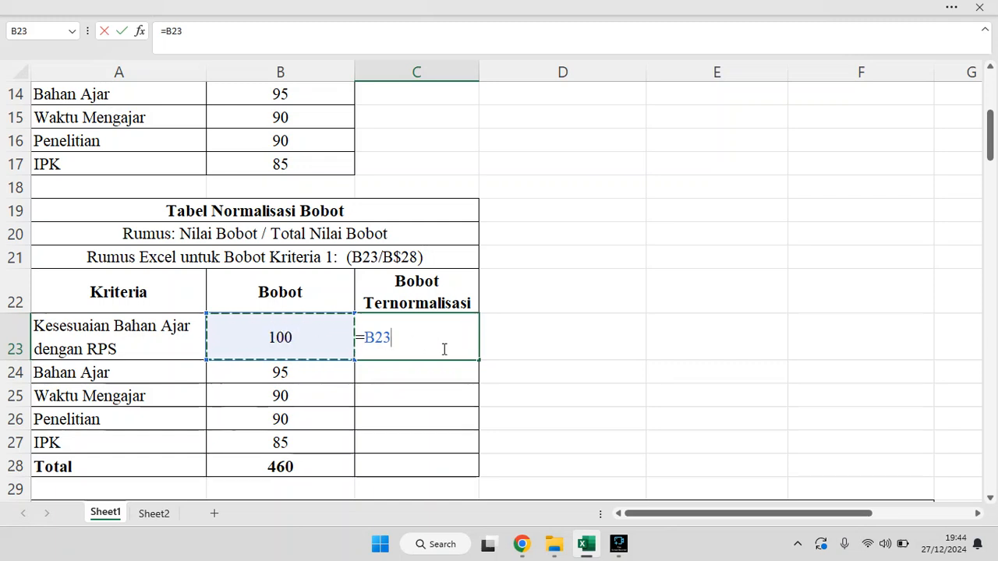
text(/)
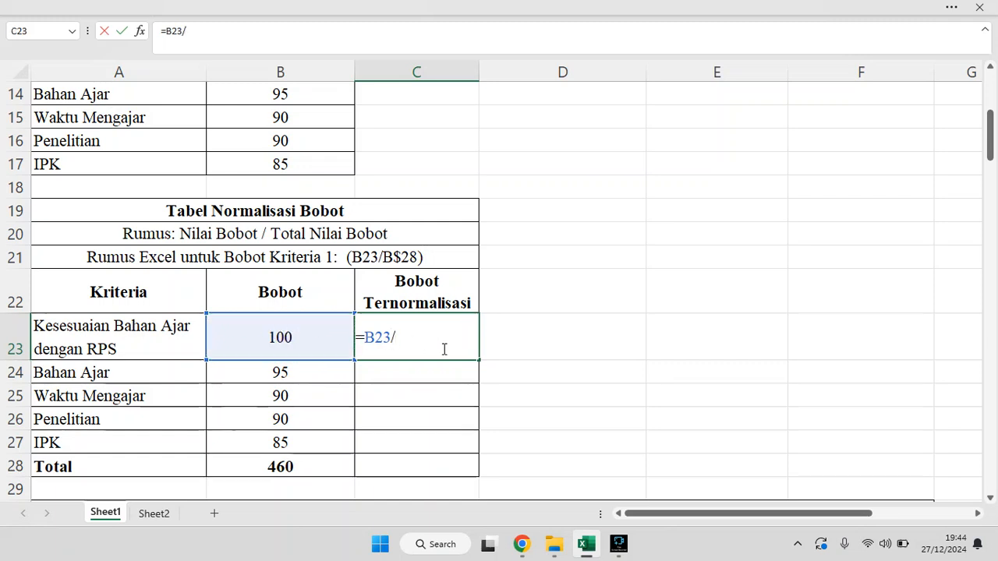
click(296, 465)
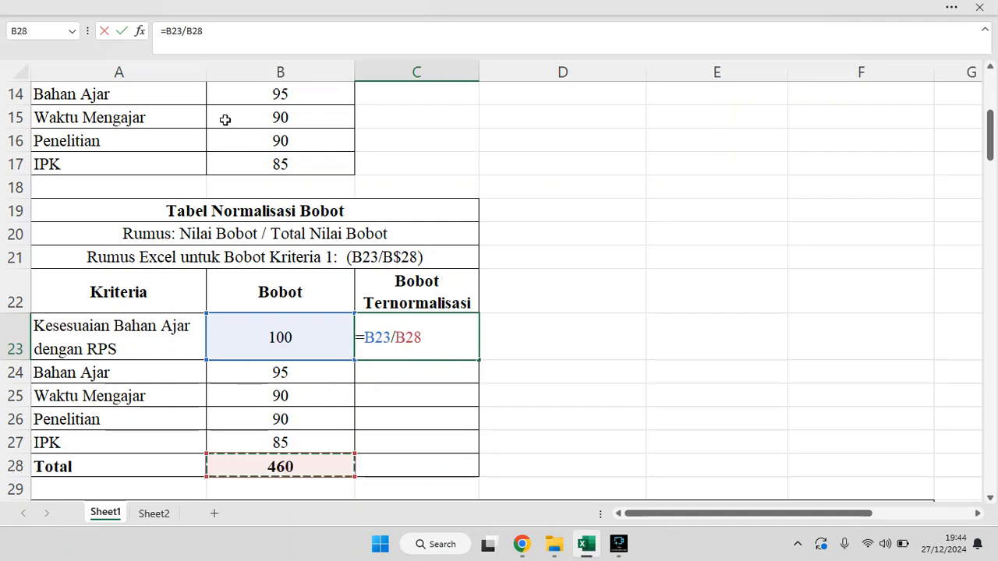
click(194, 33)
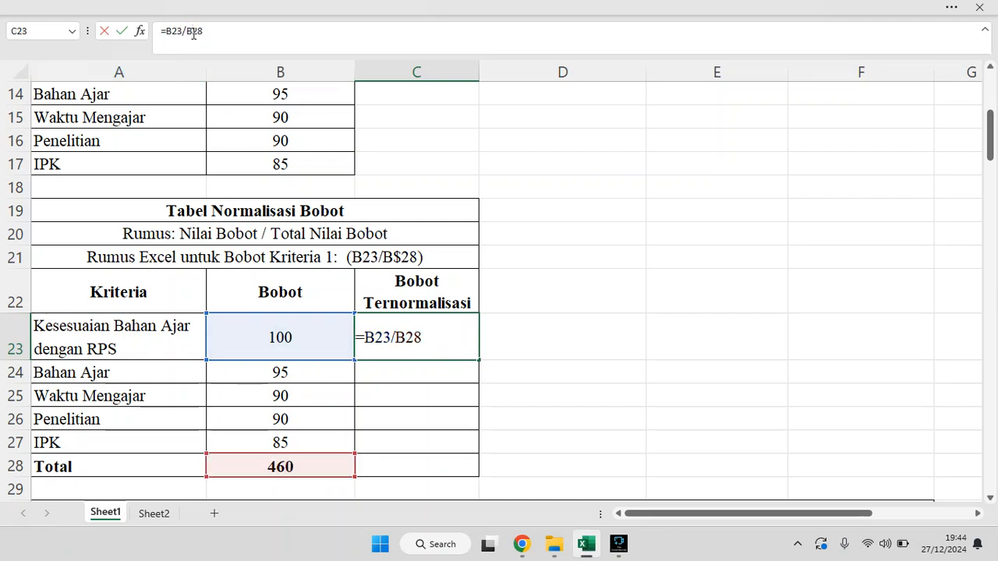
text($)
key(Return)
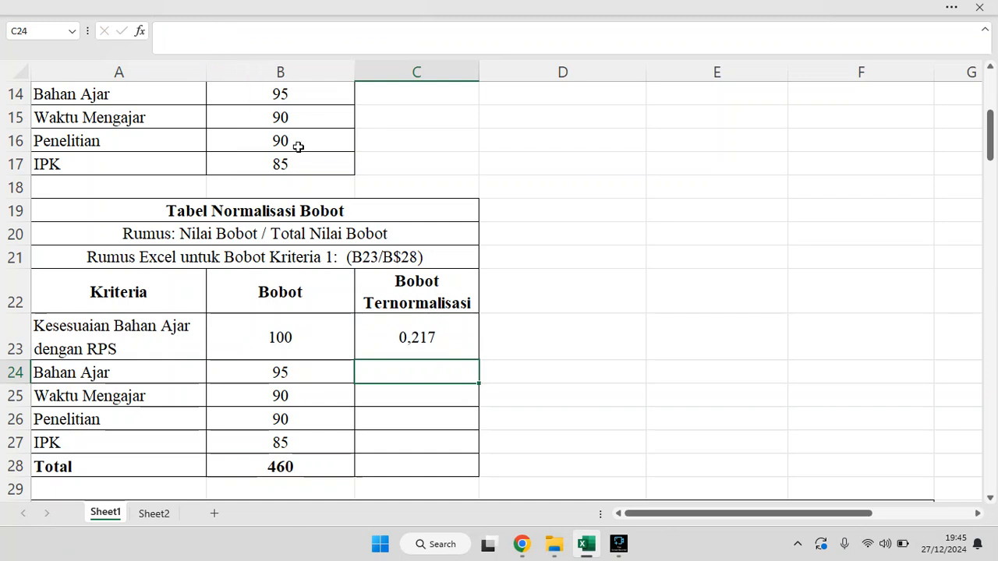
- Fill the normalised weight formula from C23 down to C27 for the remaining criteria
click(414, 326)
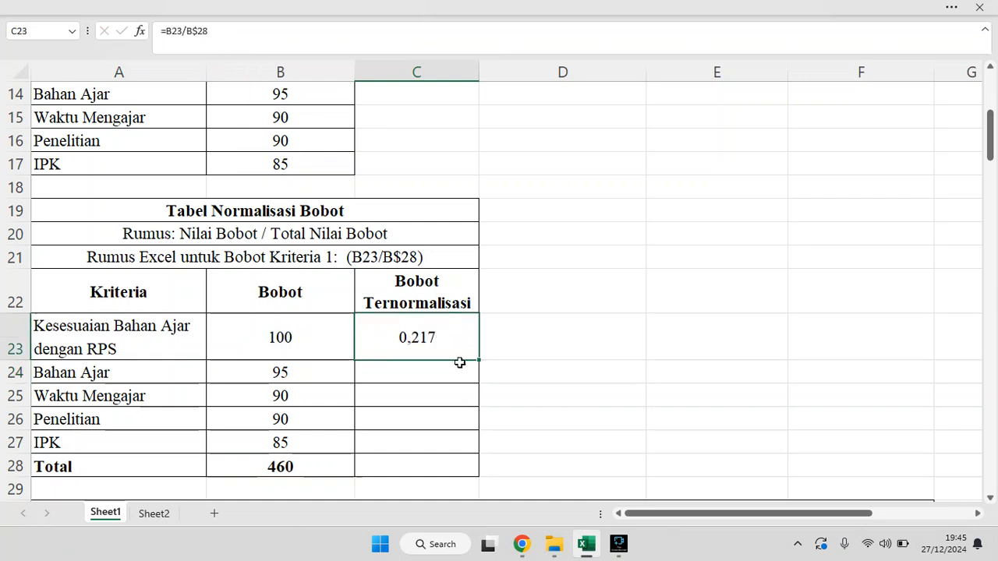
drag(130, 378, 139, 445)
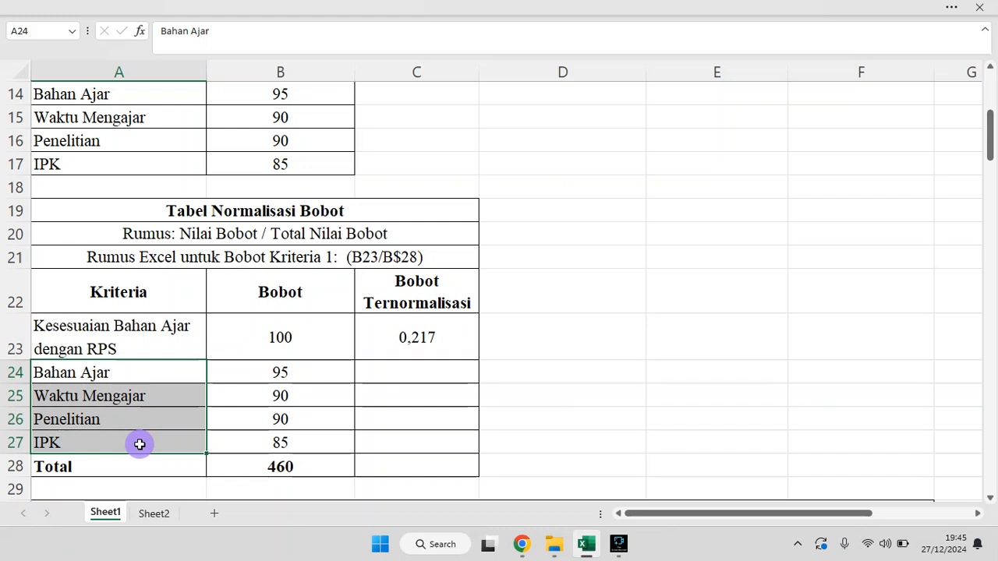
click(385, 350)
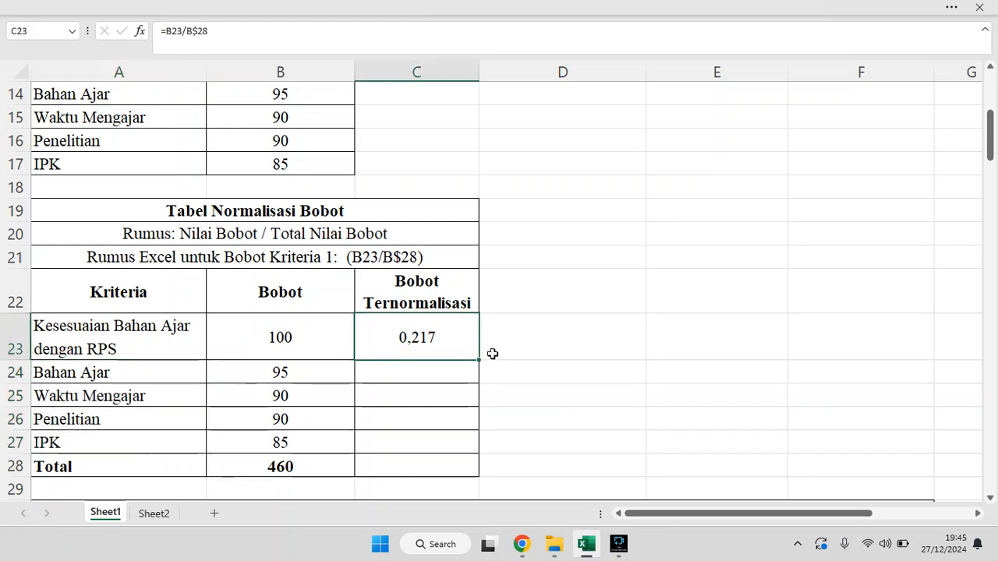
drag(476, 361, 473, 455)
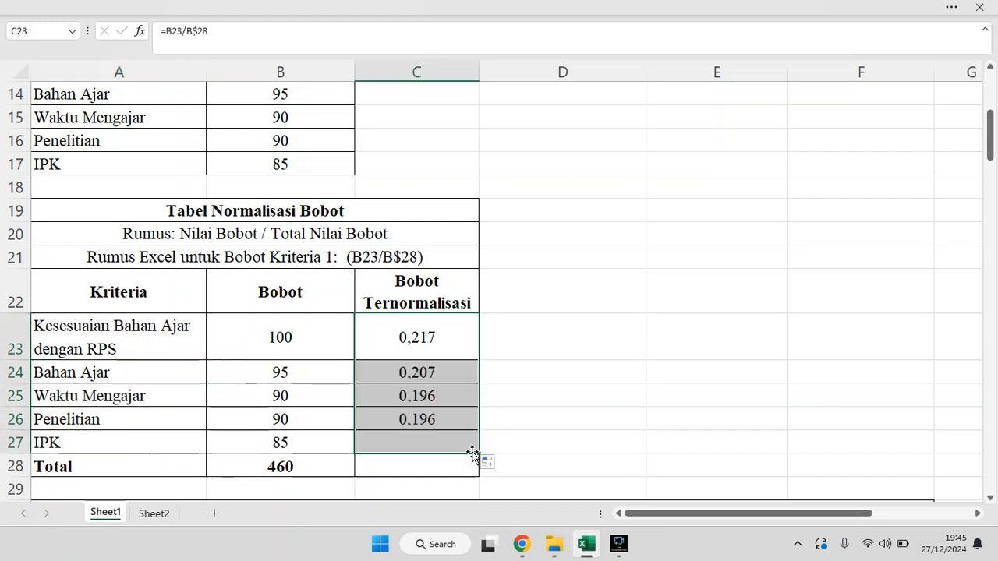
click(502, 444)
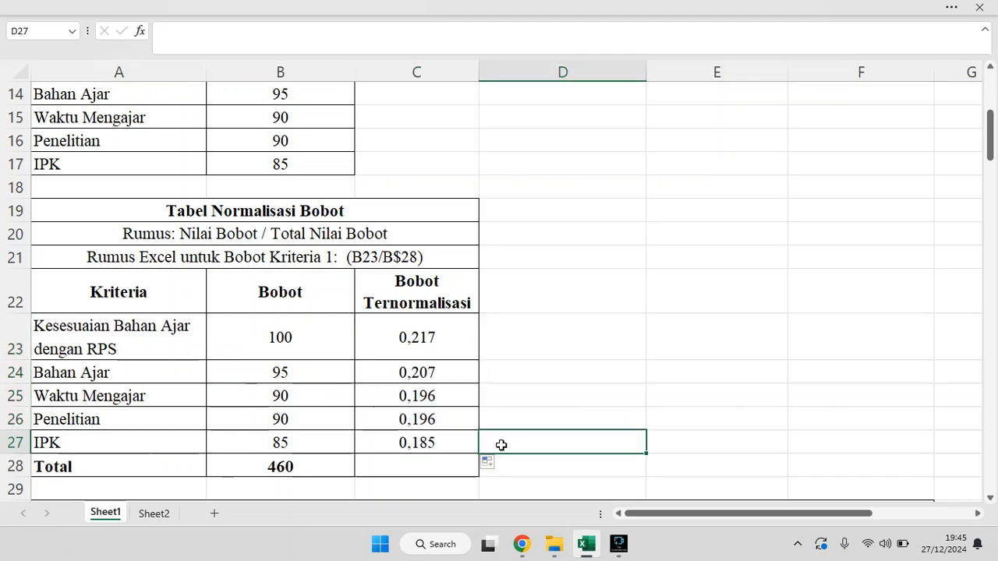
- Review the lecturer alternatives D1 to D6 and their Q1 to Q5 scores in the Tabel Nilai Setiap Alternatif
scroll(428, 442, down, 3)
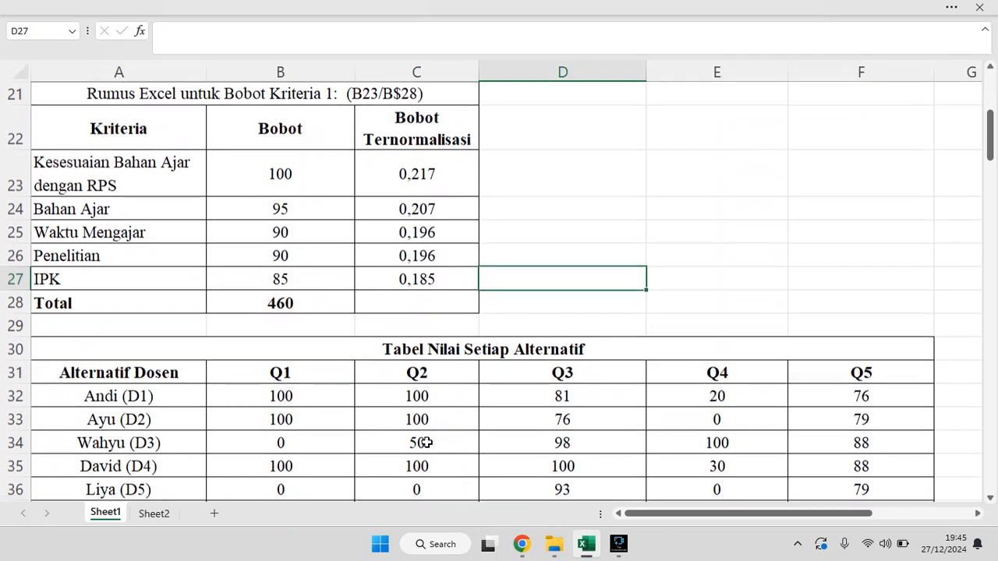
scroll(427, 442, down, 1)
scroll(428, 442, up, 1)
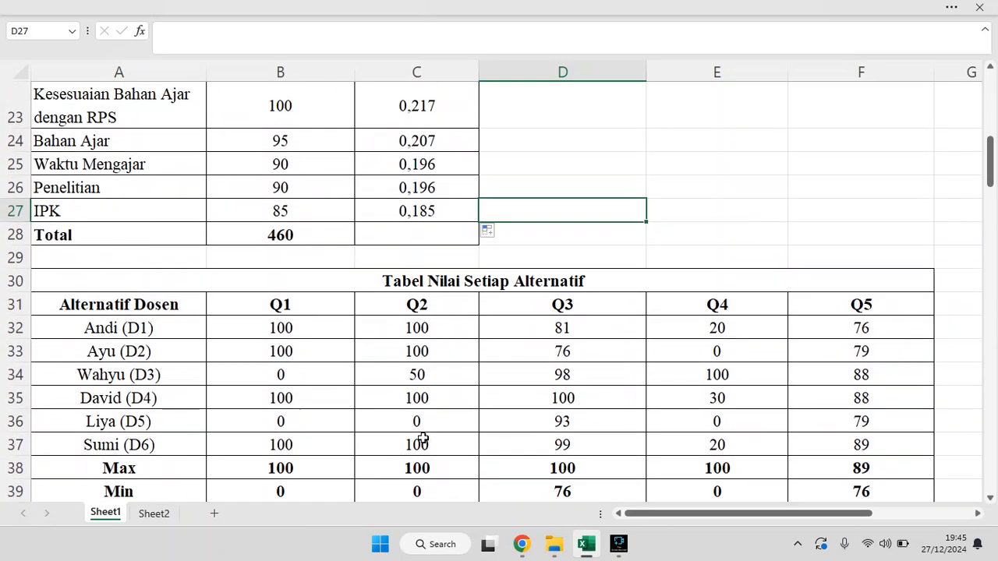
click(427, 283)
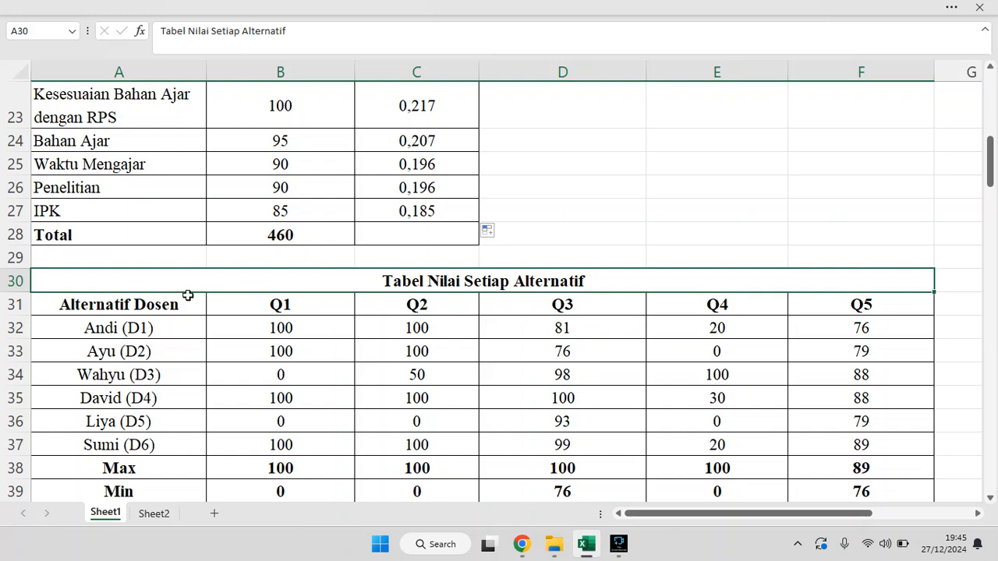
click(145, 329)
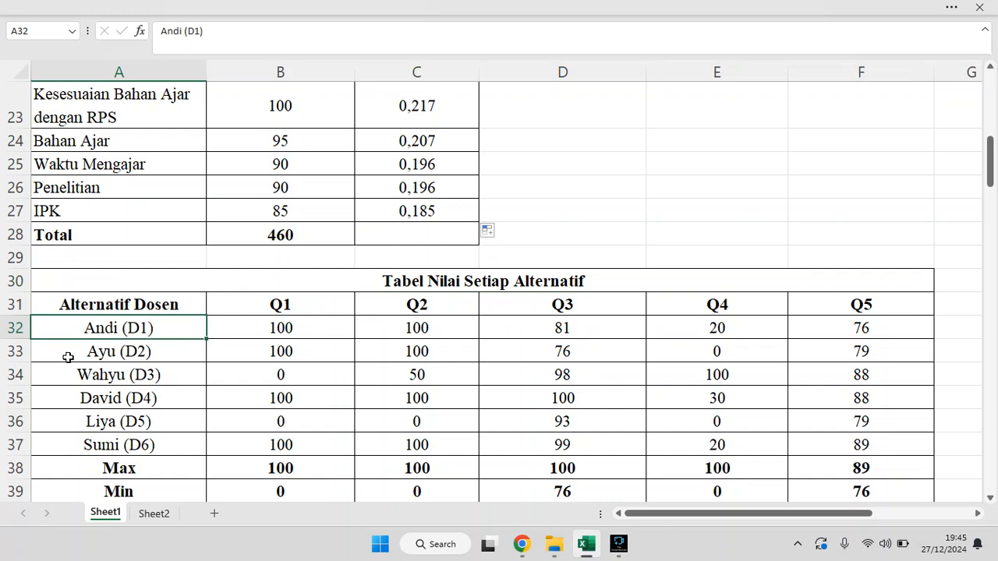
click(131, 355)
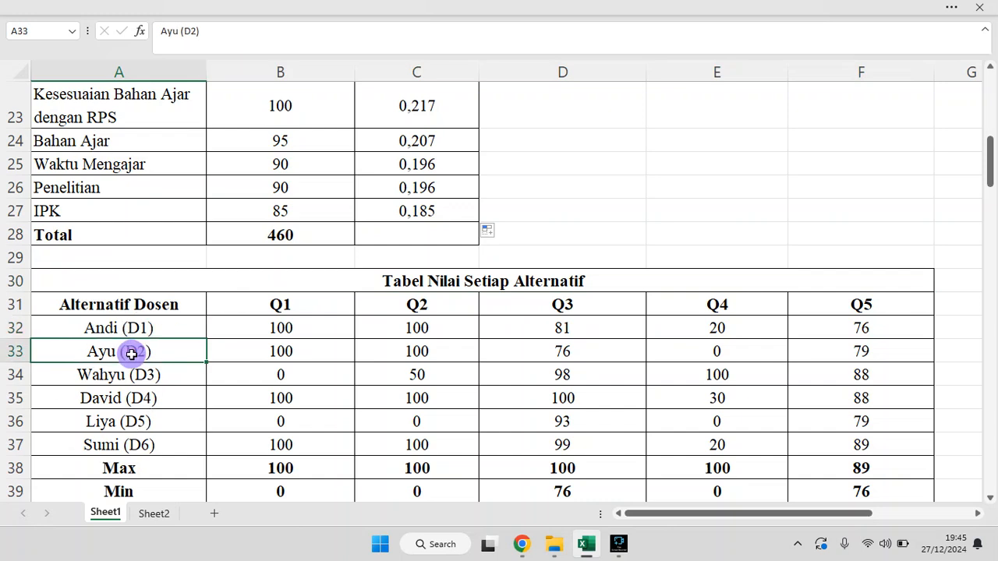
click(136, 398)
click(135, 425)
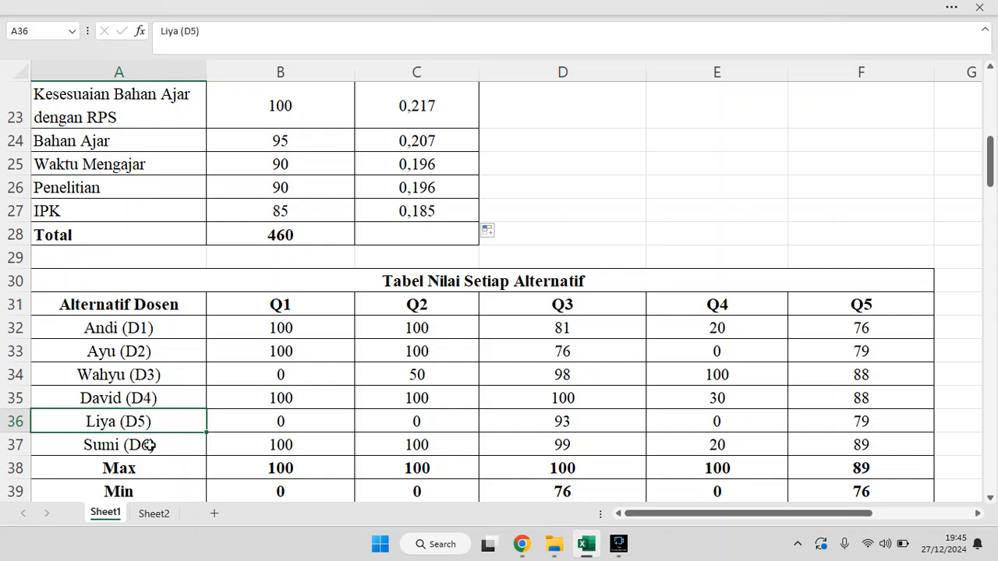
click(148, 445)
click(317, 306)
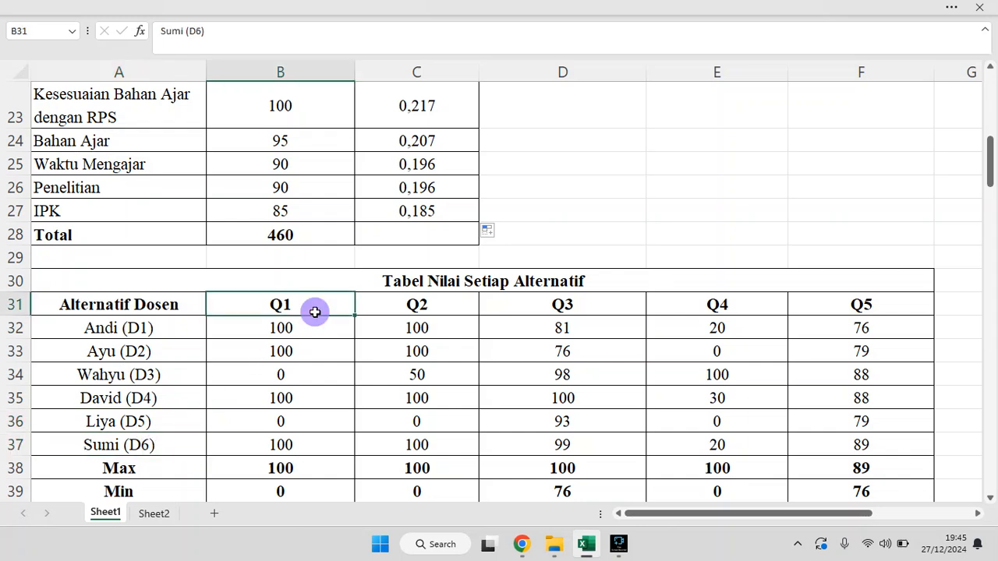
click(439, 306)
click(600, 302)
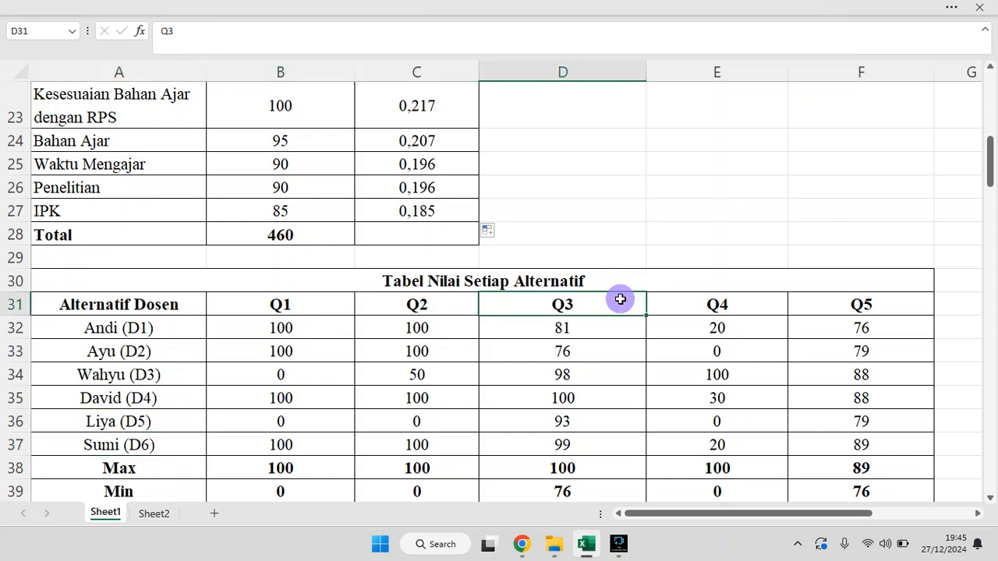
click(716, 303)
click(831, 310)
drag(295, 328, 823, 439)
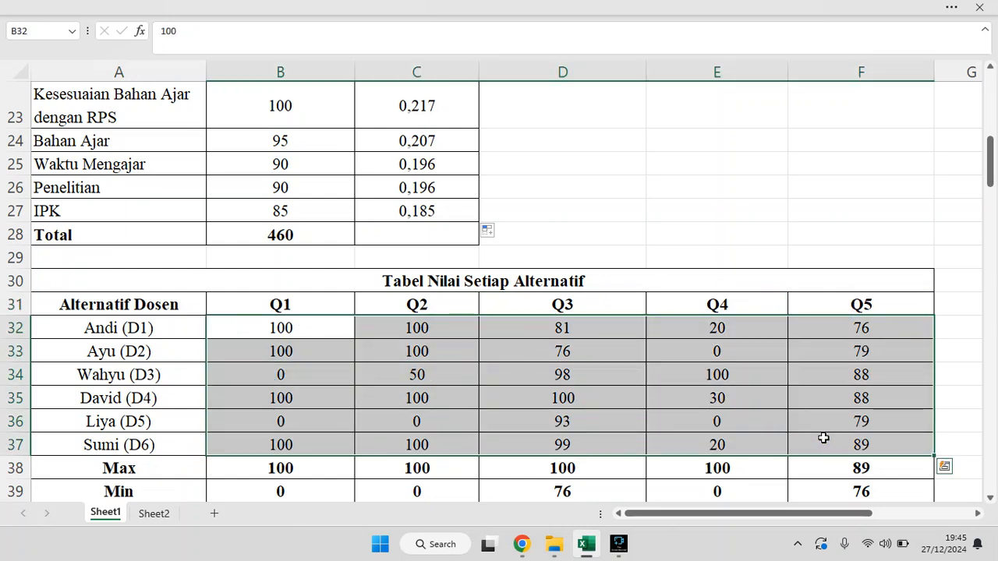
- Calculate the Q1 maximum in B38 with =MAX(B32:B37) and fill the formula across to F38 for the other criteria
click(265, 467)
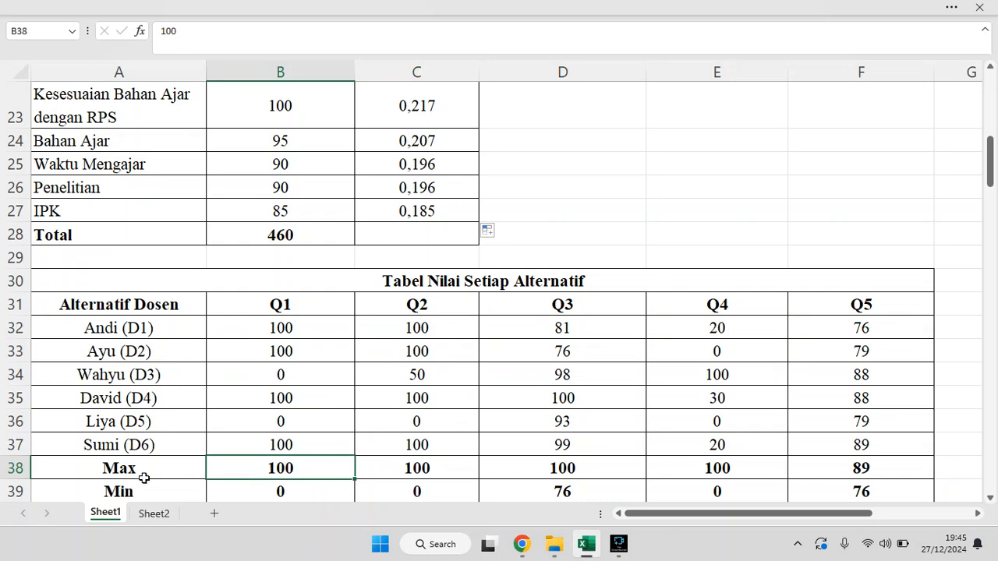
click(277, 486)
click(276, 469)
text(=max()
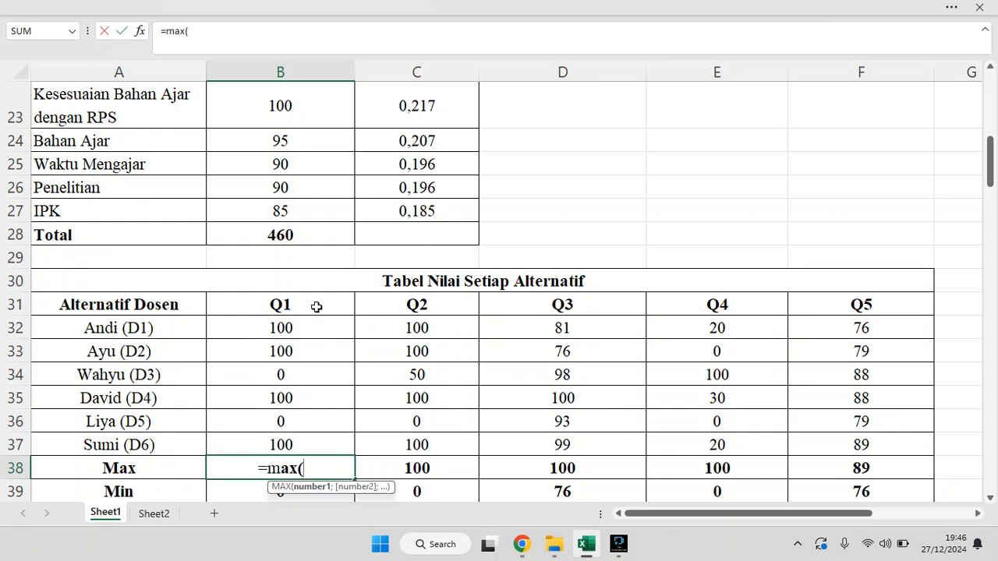
drag(315, 324, 308, 449)
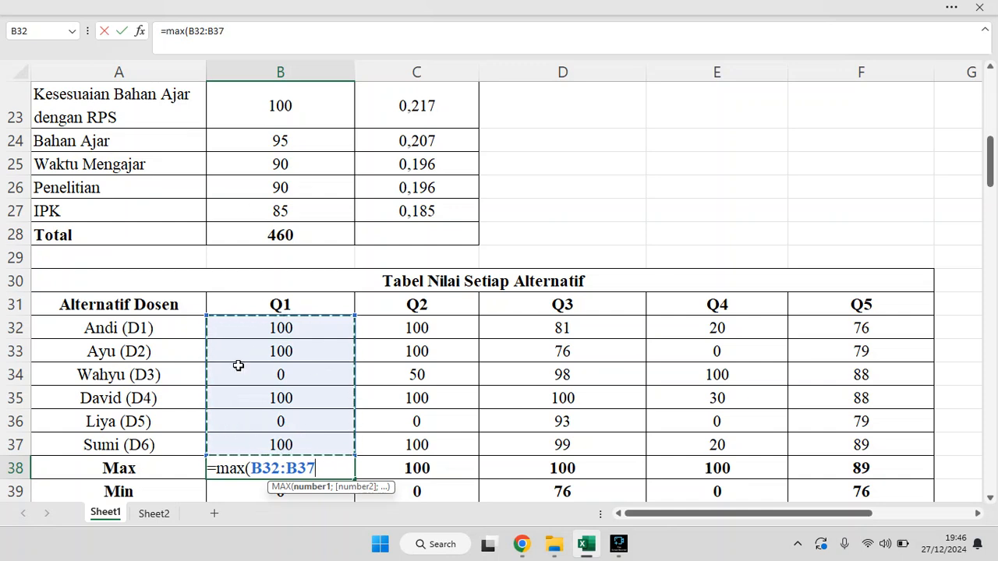
key(Return)
click(330, 466)
drag(355, 478, 882, 465)
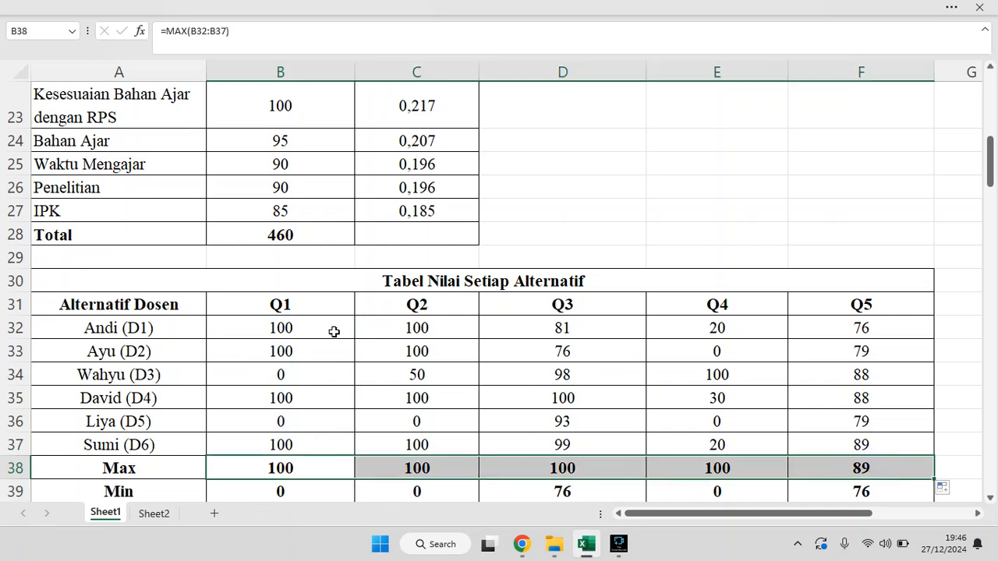
drag(289, 306, 826, 298)
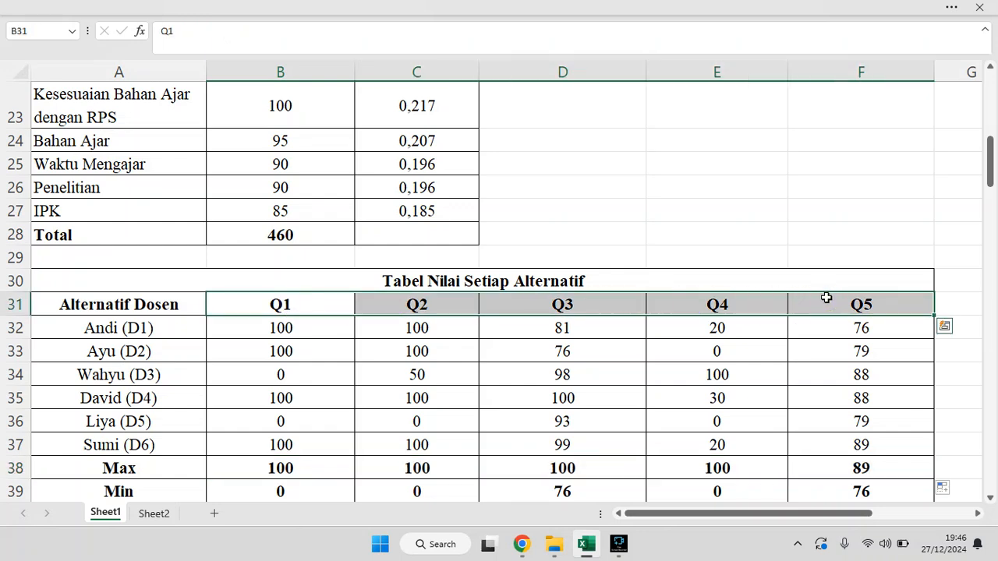
- Calculate the Q1 minimum in B39 with =MIN(B32:B37) and fill the formula across to F39 for the other criteria
click(296, 494)
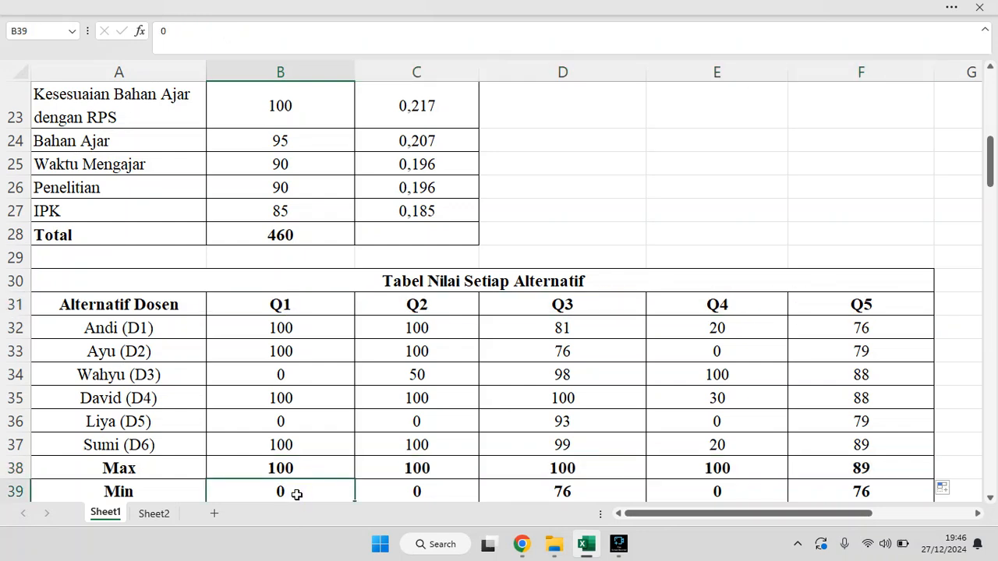
scroll(487, 408, down, 1)
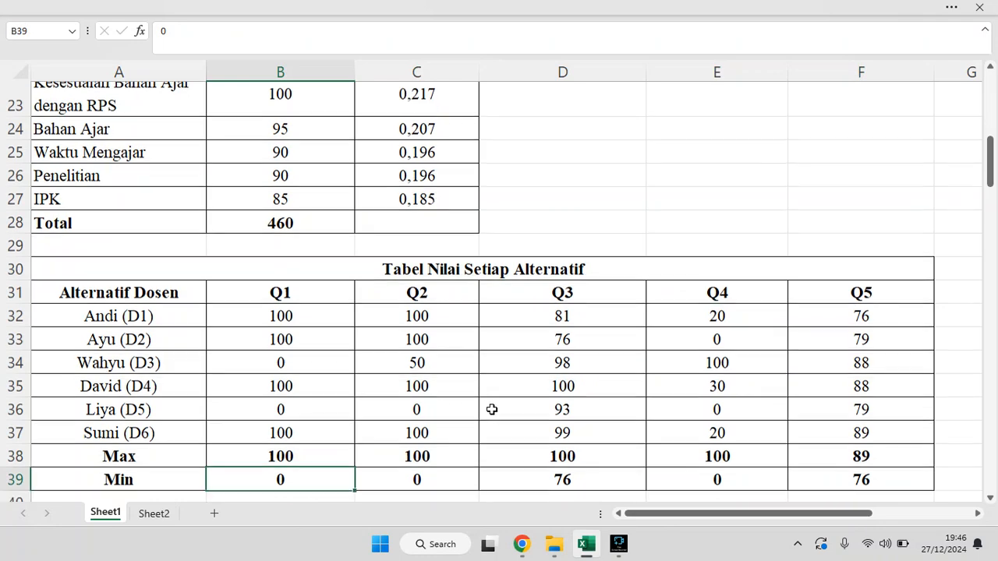
text(=)
key(BackSpace)
text(min()
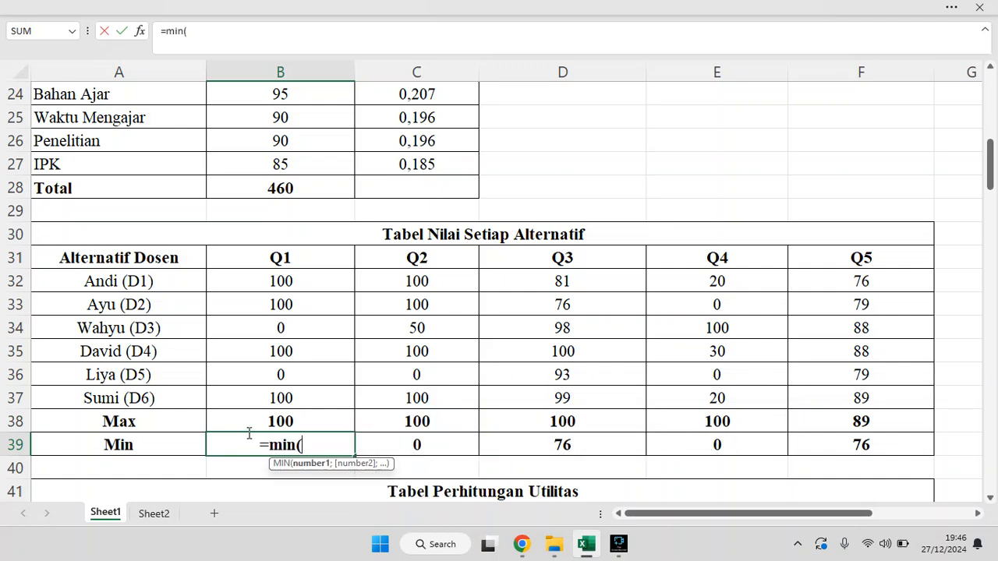
drag(319, 279, 314, 394)
key(Return)
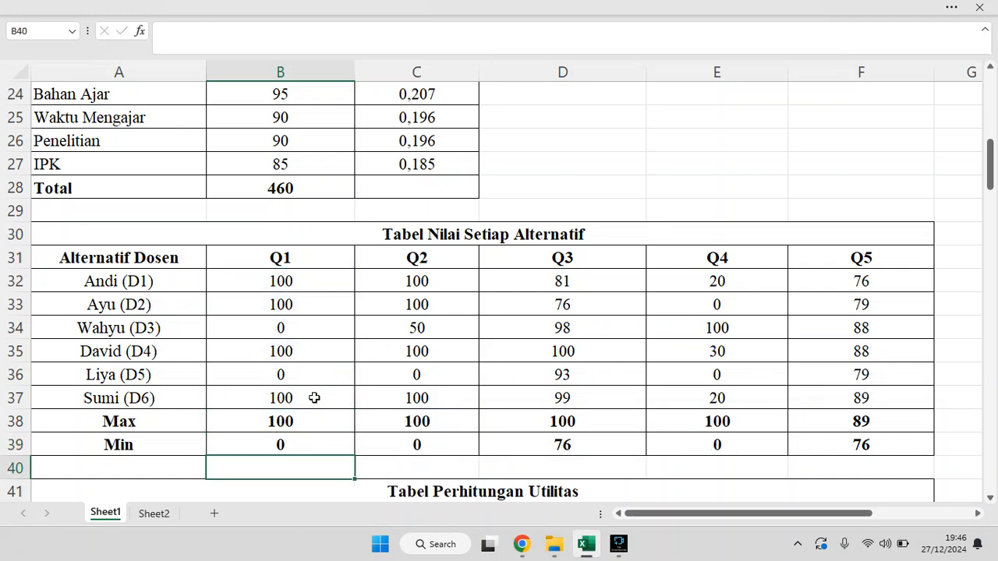
click(333, 443)
drag(363, 457, 884, 455)
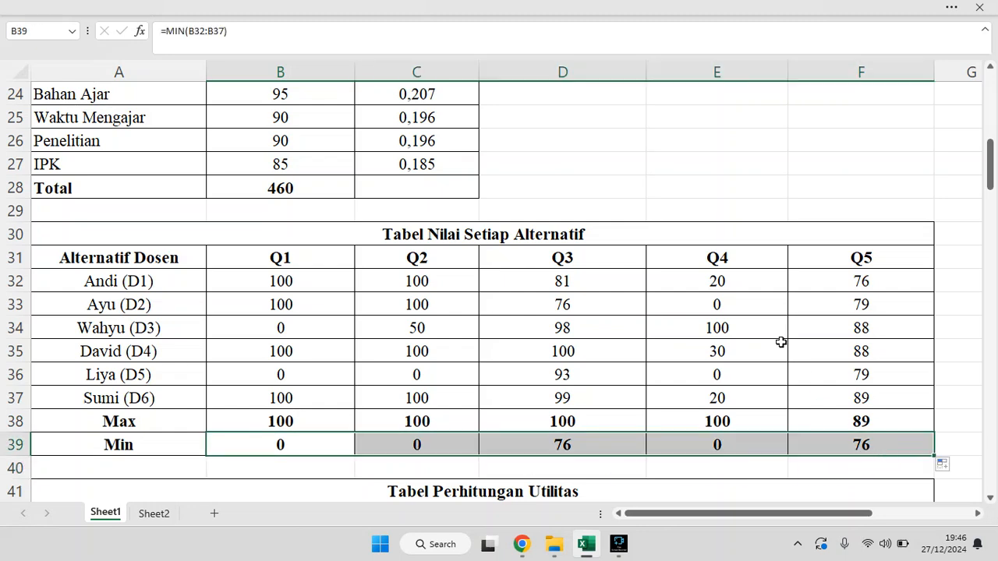
- Check the Max and Min rows, then examine the Tabel Perhitungan Utilitas and its stated formula
click(780, 343)
drag(146, 418, 849, 455)
click(851, 452)
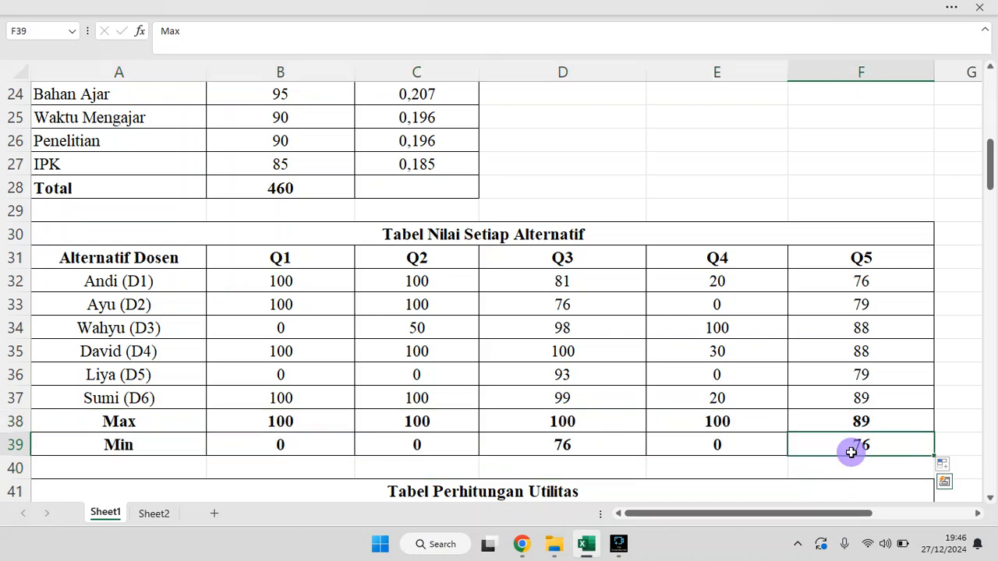
scroll(851, 453, down, 3)
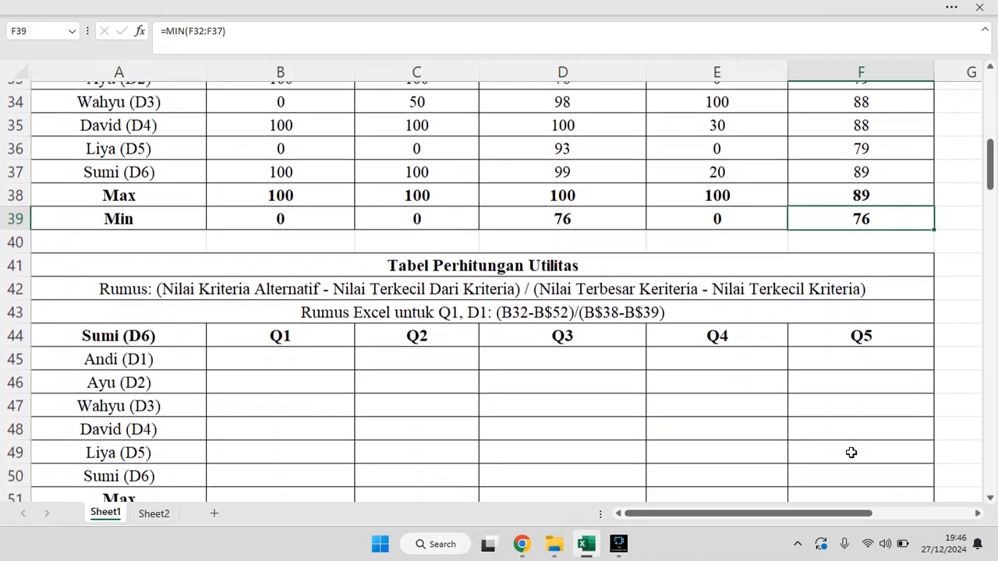
scroll(851, 452, down, 1)
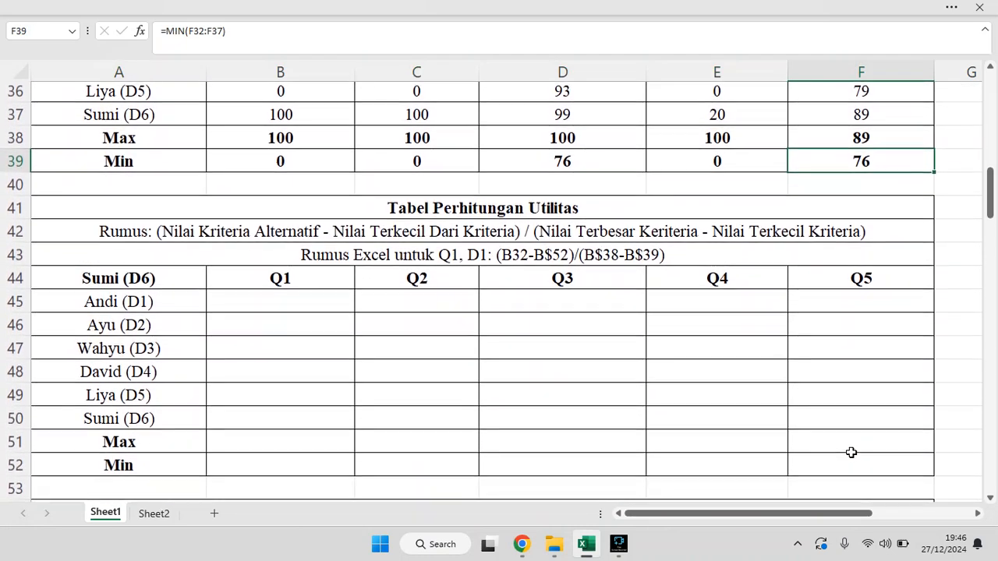
click(399, 207)
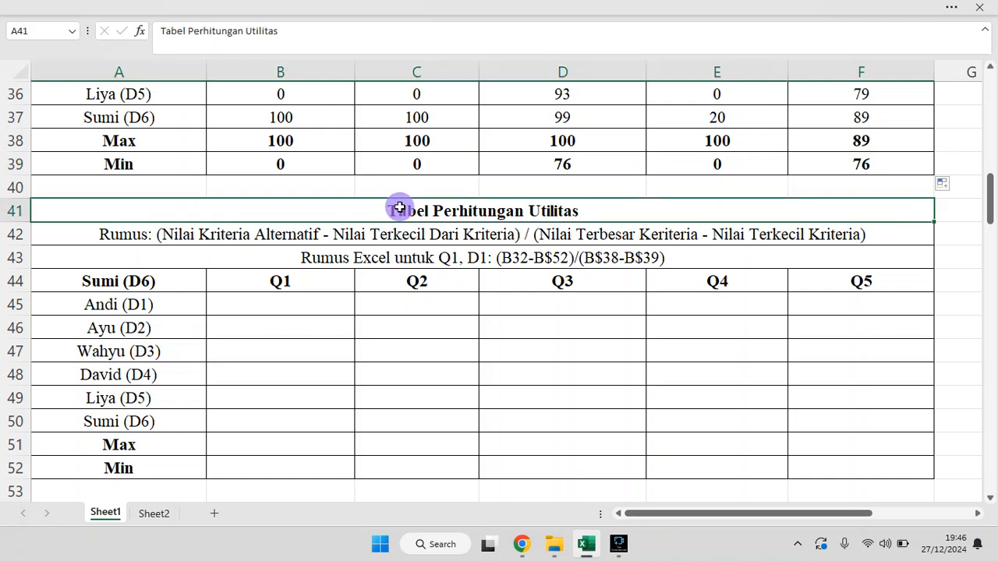
click(278, 305)
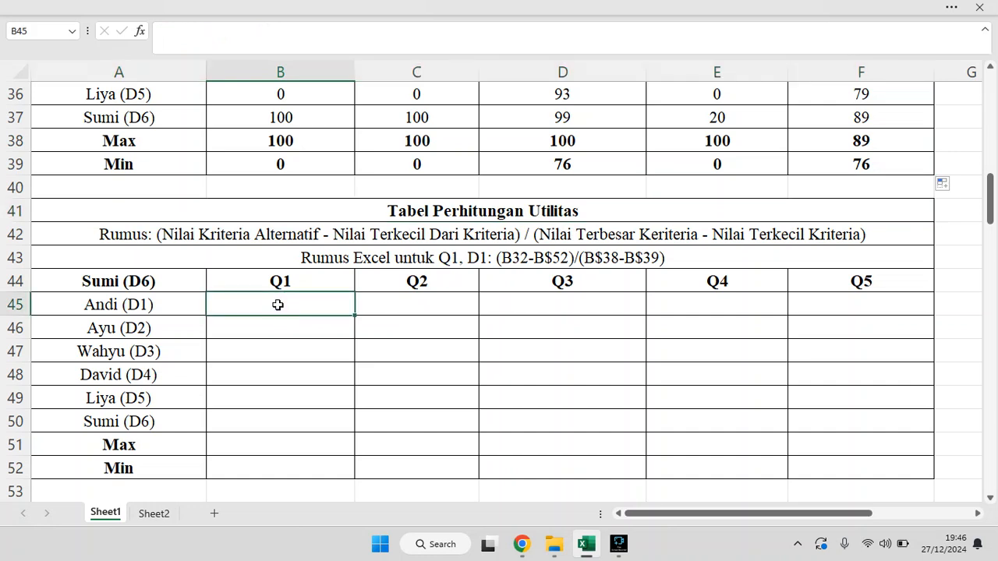
click(98, 301)
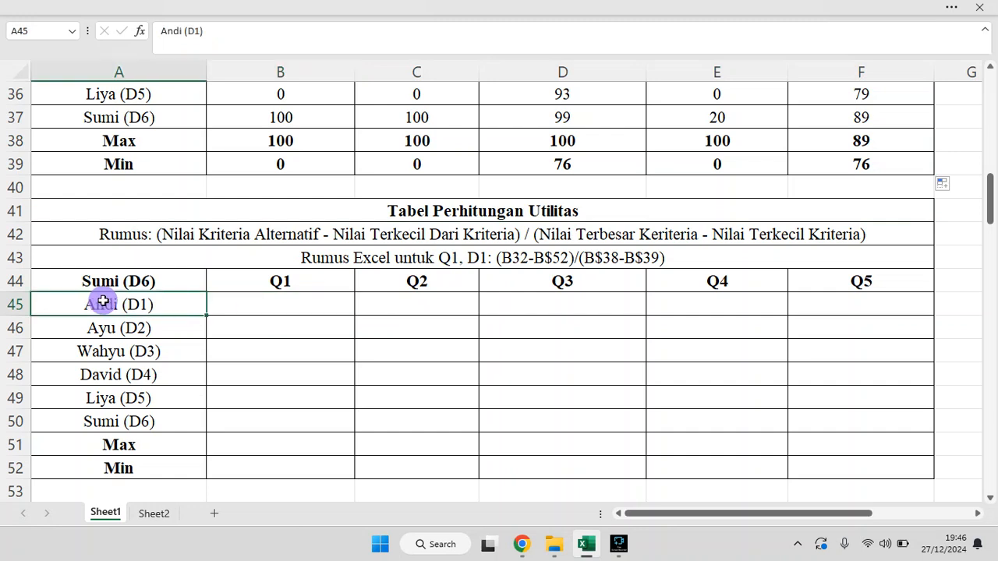
- Begin the Q1 utility formula for alternative D1 in B45 with =(B32-B$39)/(, keeping the minimum's row absolute
click(241, 306)
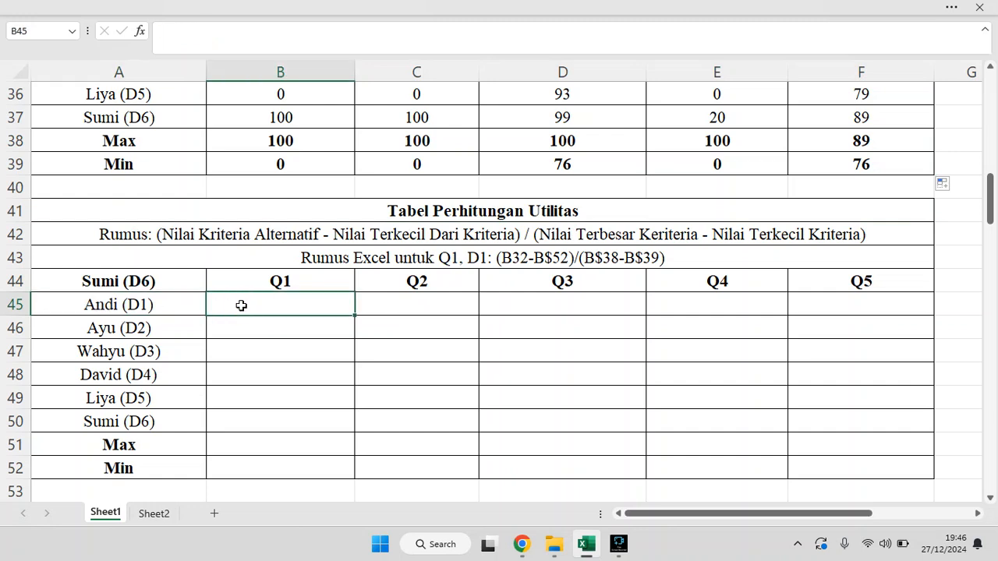
text(=)
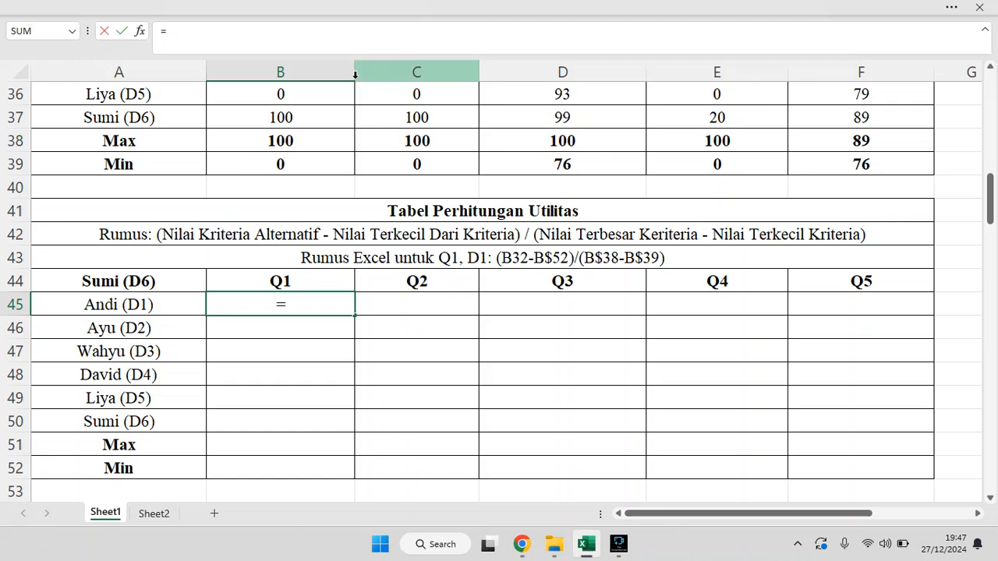
scroll(358, 159, up, 2)
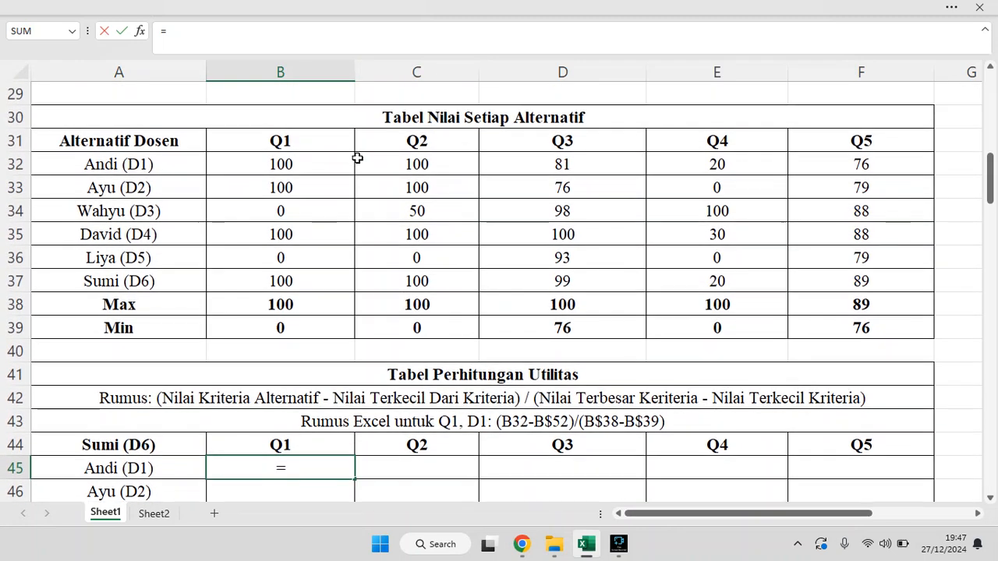
click(286, 164)
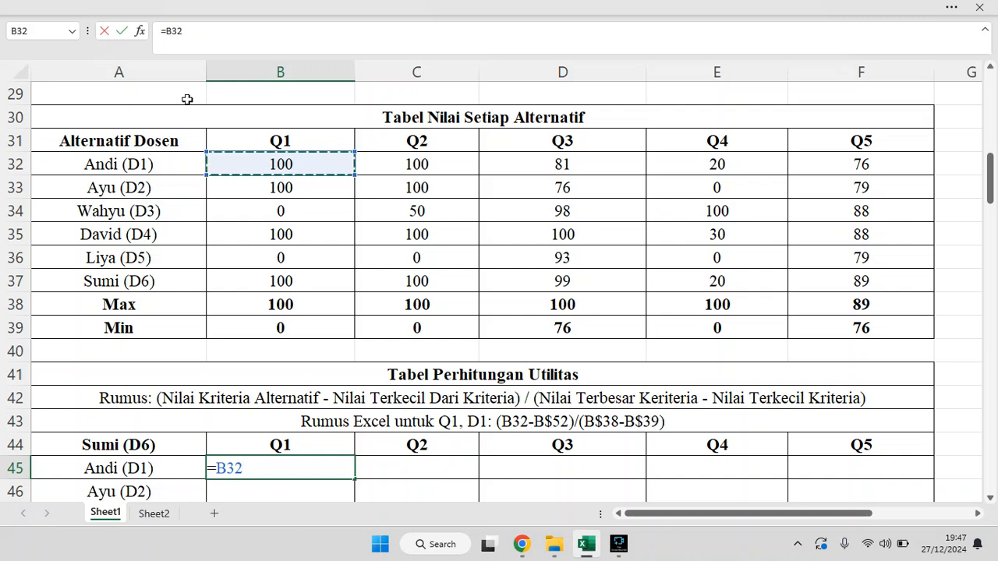
click(167, 32)
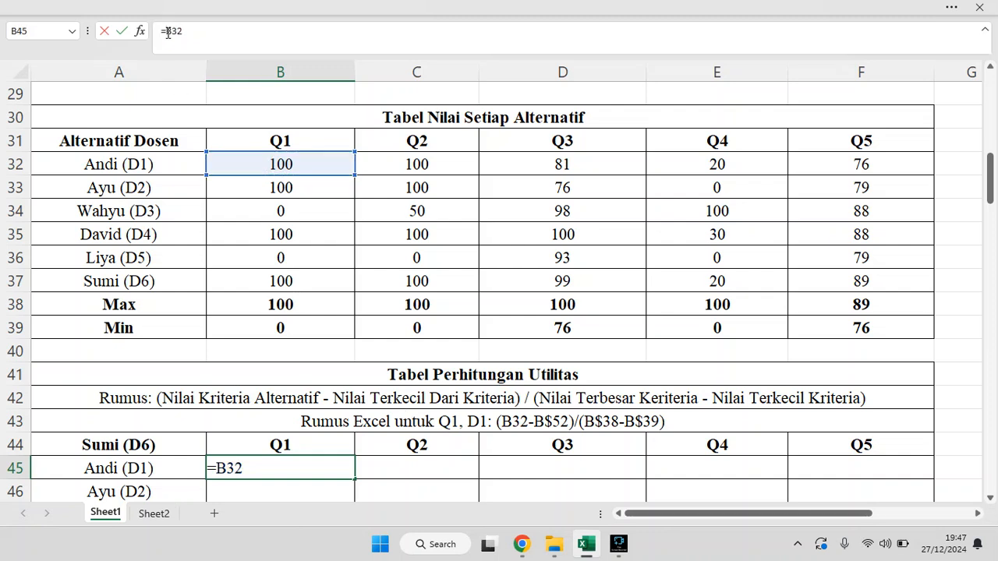
text(()
click(204, 33)
scroll(245, 314, down, 3)
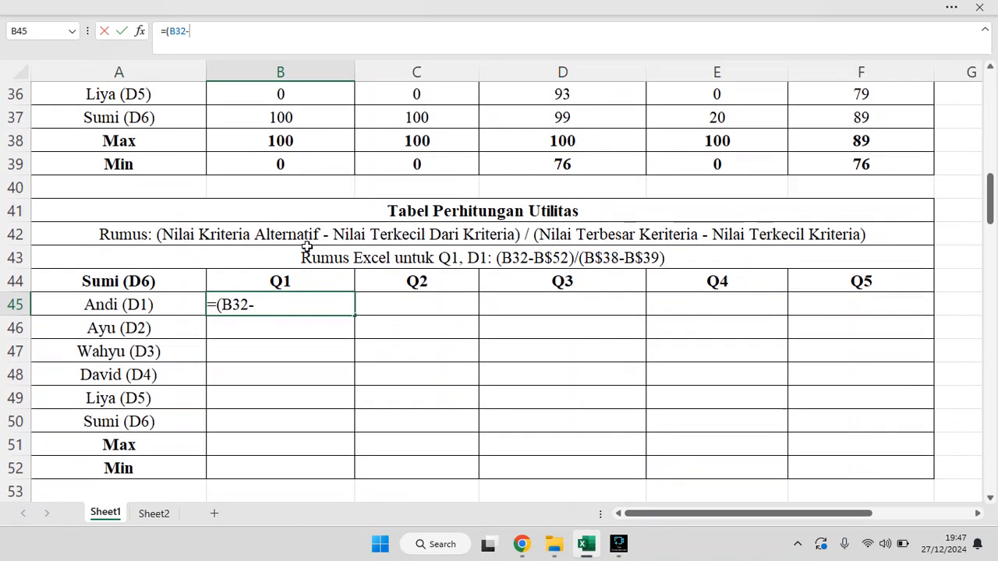
click(276, 162)
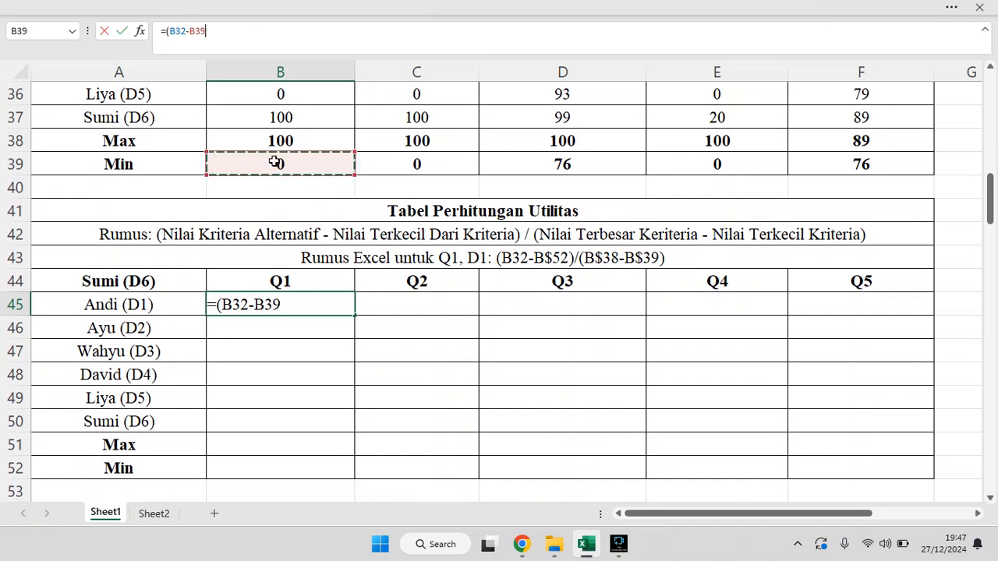
click(196, 31)
text($39)/()
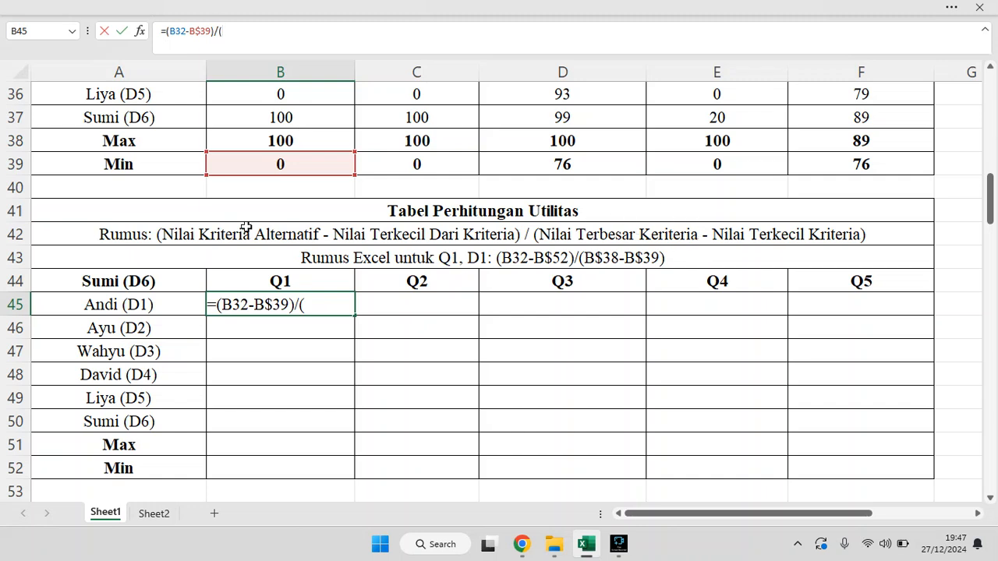
- Complete the Q1 utility formula for alternative D1 in B45 as =(B32-B$39)/(B$38-B39) and enter it
click(287, 140)
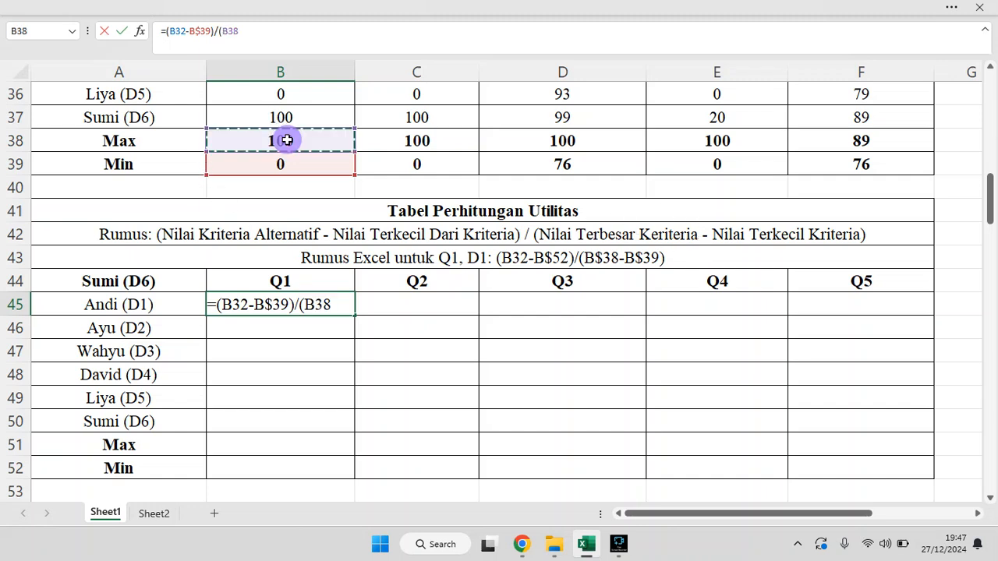
click(228, 31)
text($)
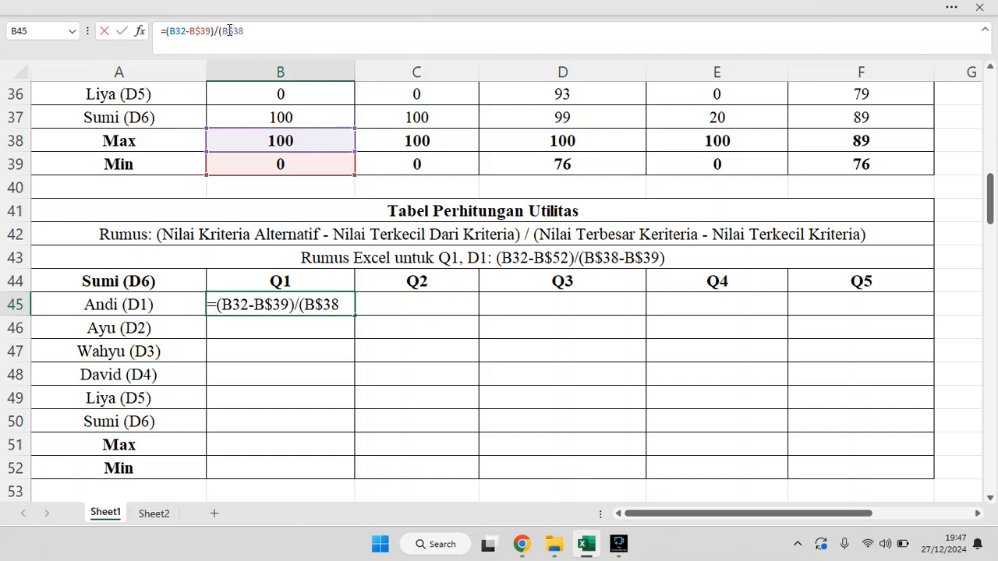
click(259, 30)
click(285, 164)
click(301, 40)
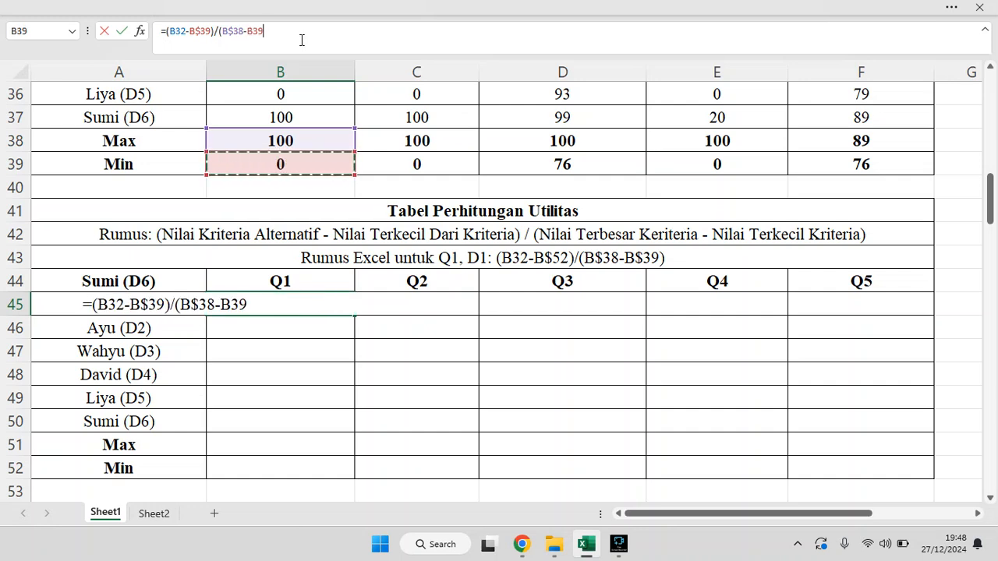
text())
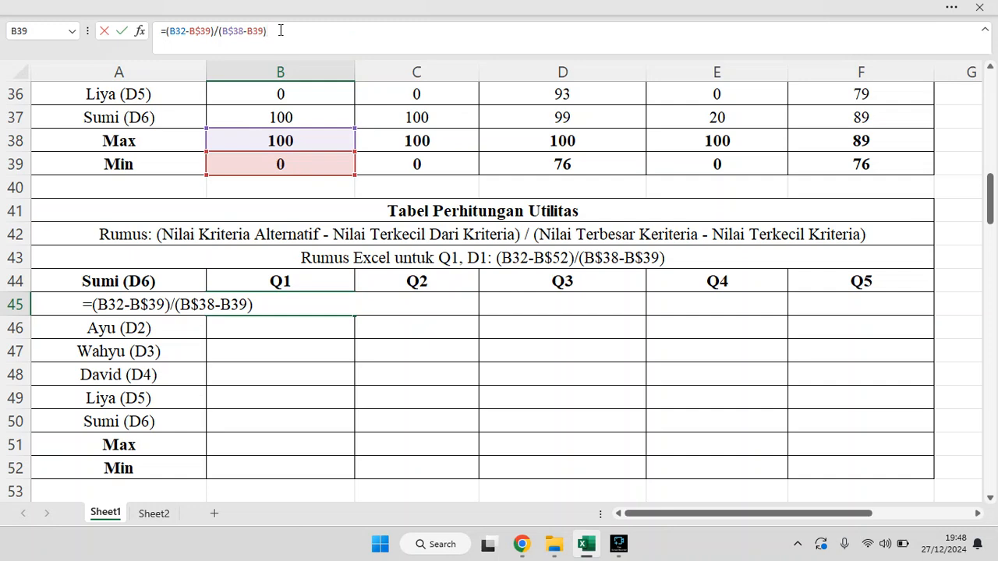
key(Return)
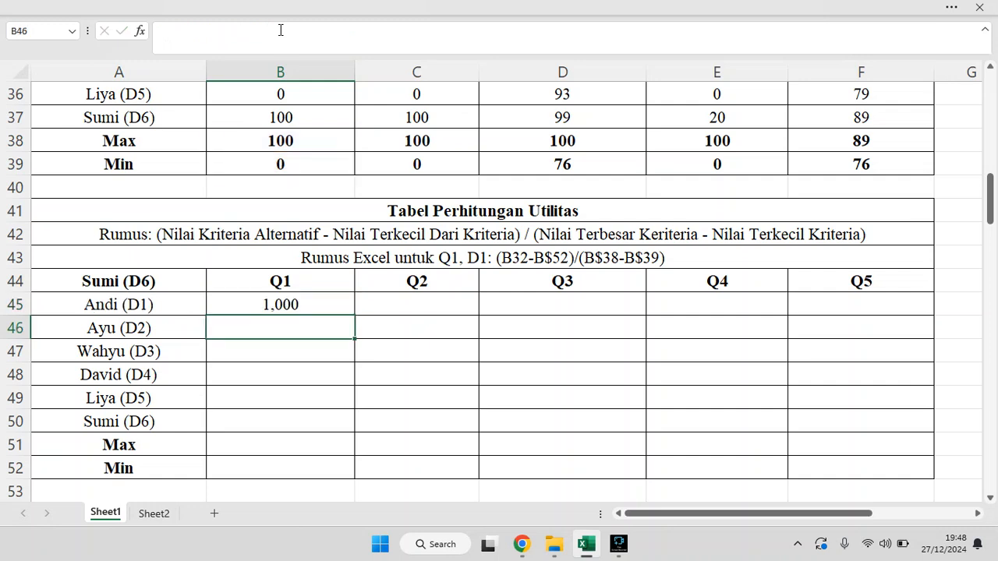
- Review the stated utility formula and check the alternative scores and the criteria listed in the Tabel Normalisasi Bobot
click(283, 304)
key(Up)
key(Up)
key(Up)
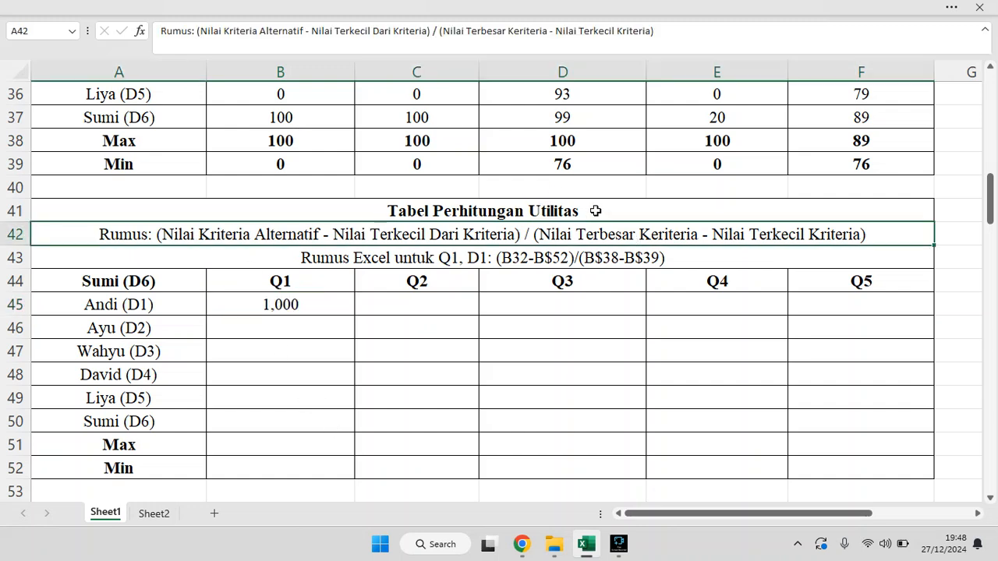
click(526, 210)
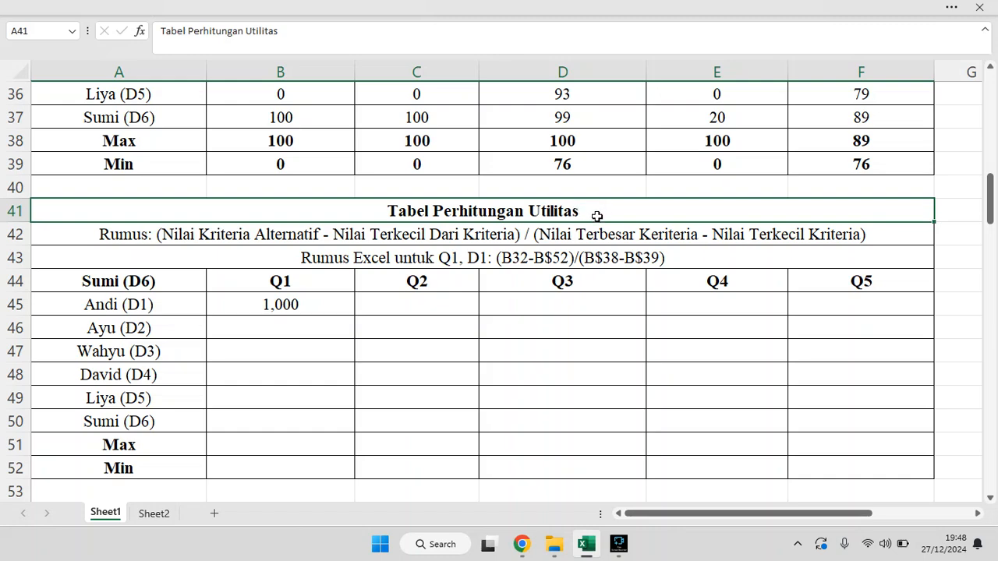
scroll(597, 216, up, 4)
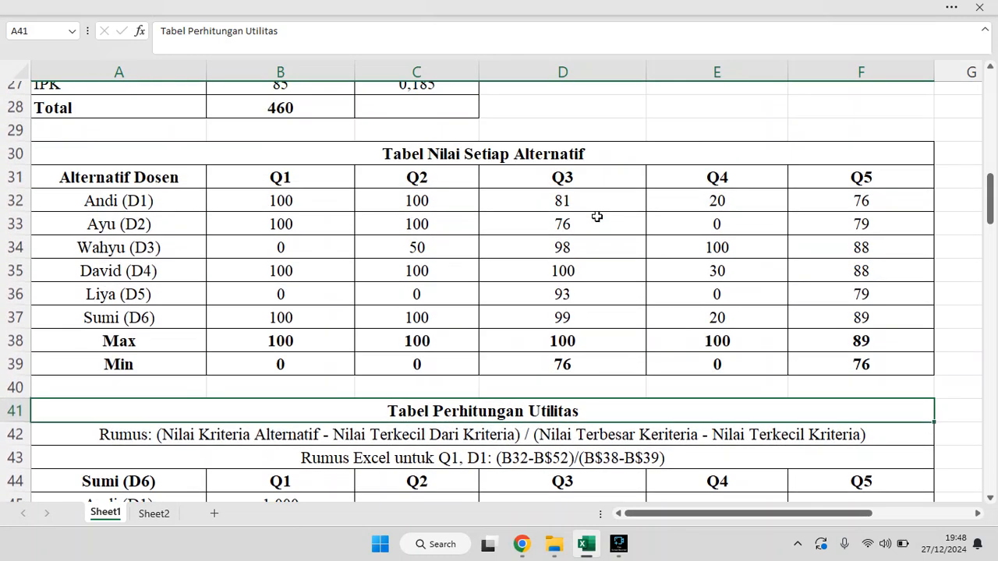
scroll(596, 216, up, 3)
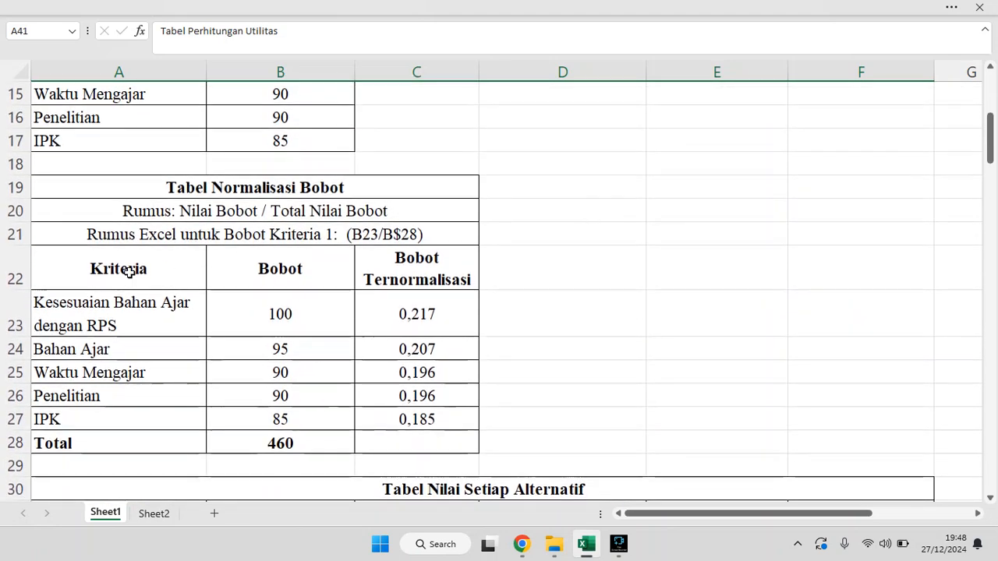
click(95, 307)
drag(95, 307, 100, 426)
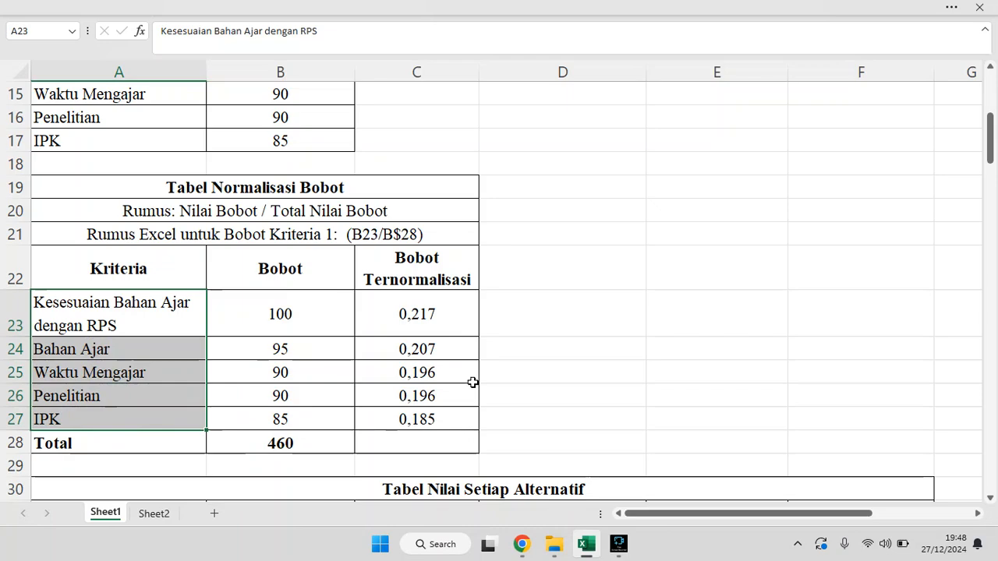
scroll(473, 382, down, 7)
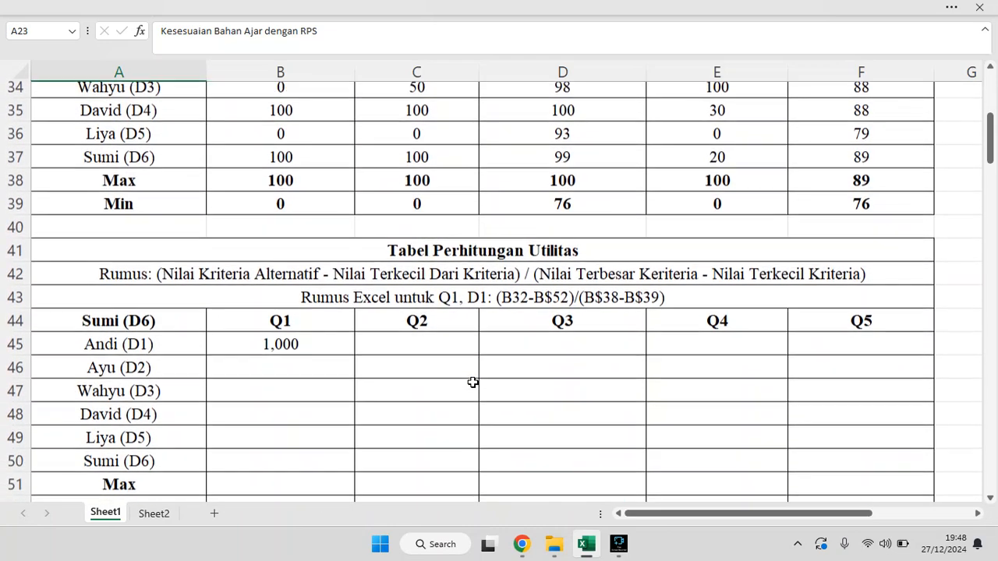
click(257, 235)
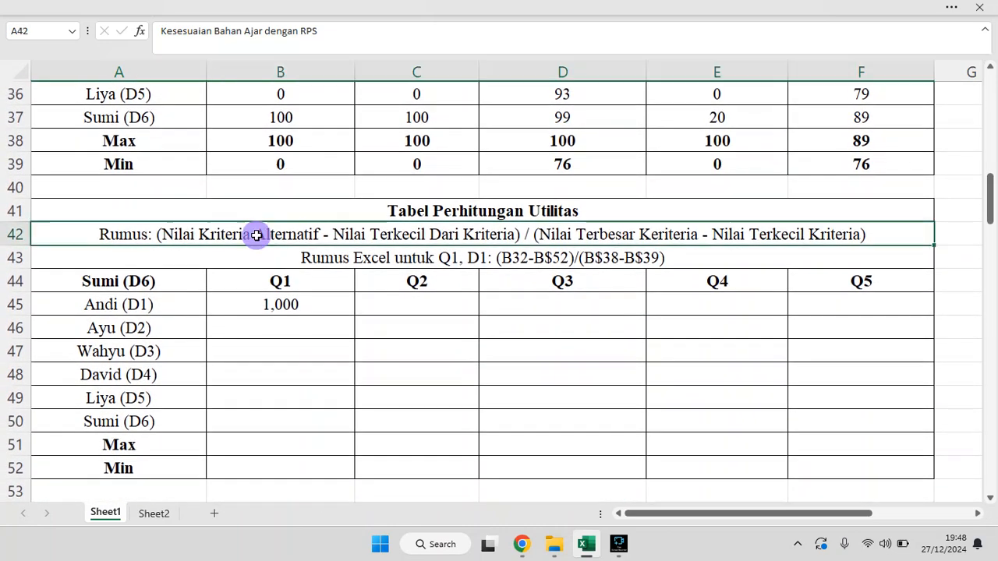
- Try to fill the utility formula from B45 through F50 for all alternatives and criteria
click(294, 304)
drag(350, 314, 933, 439)
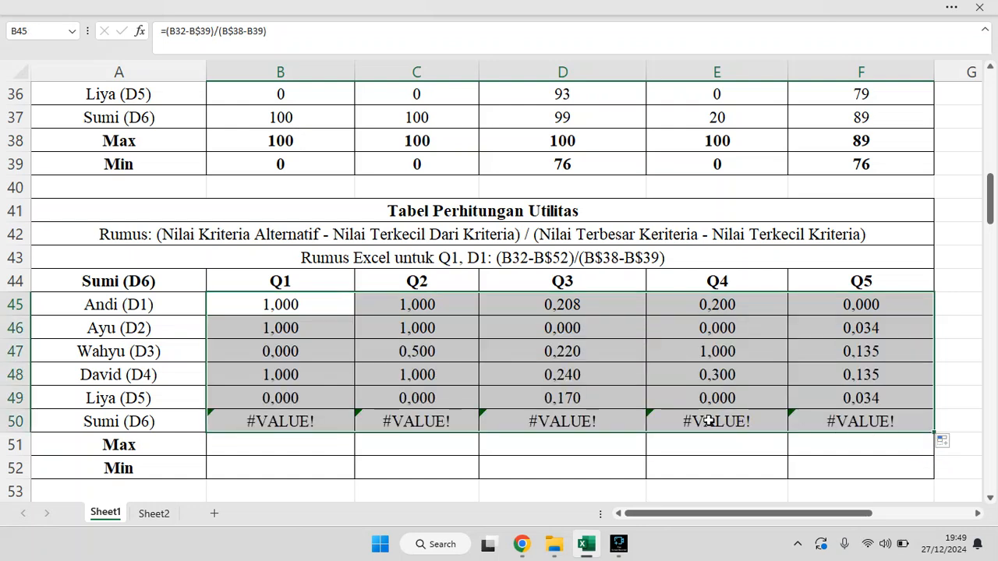
click(951, 414)
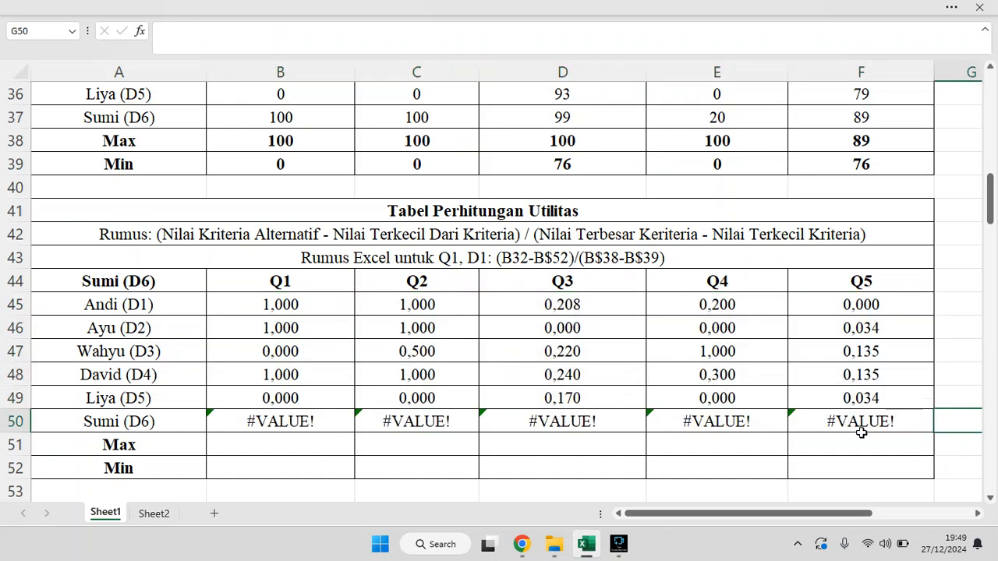
- Correct B45 to =(B32-B$39)/(B$38-B$39) so the second minimum's row is absolute, and refill the formula through F50
click(286, 296)
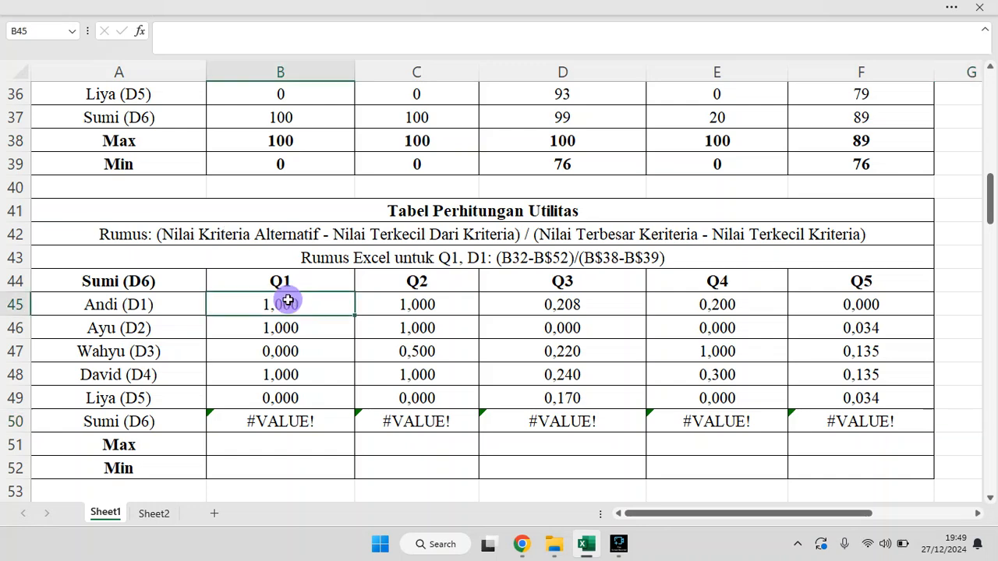
click(254, 32)
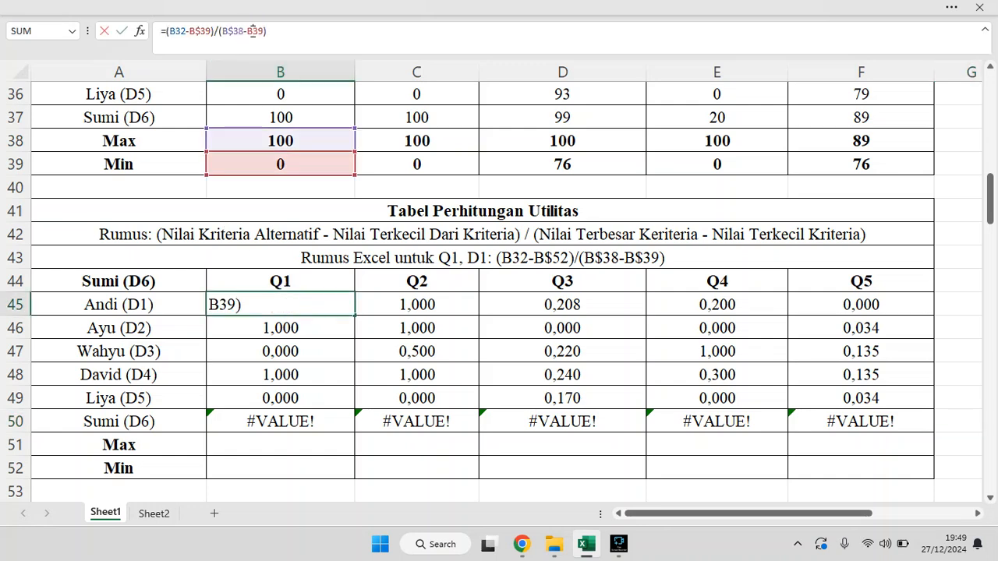
text($)
key(Return)
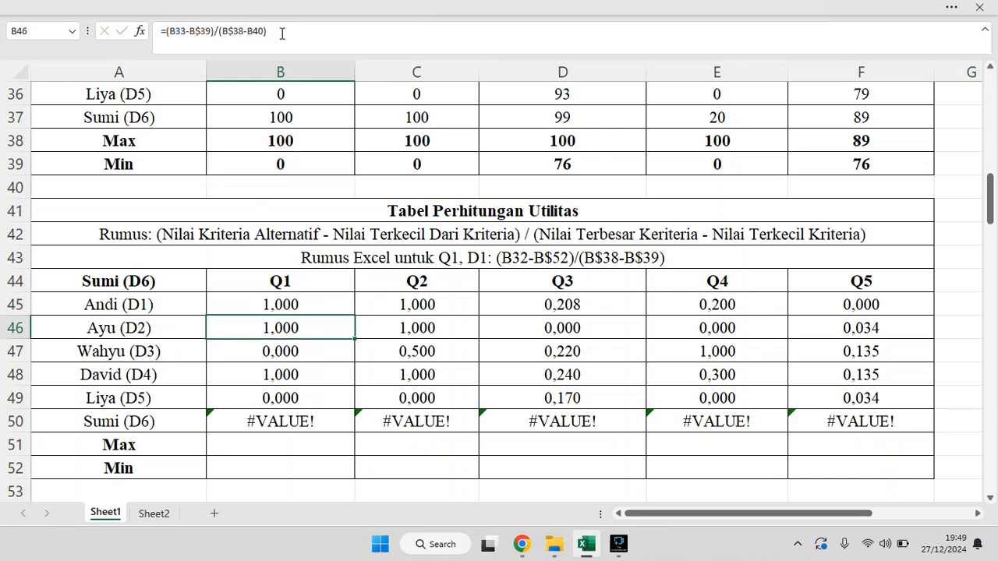
click(310, 303)
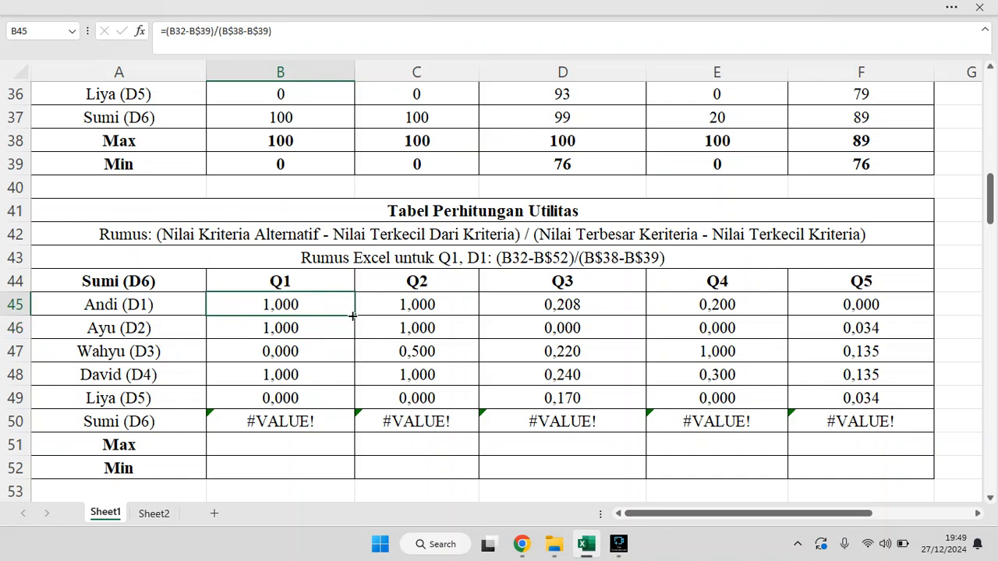
drag(355, 316, 933, 428)
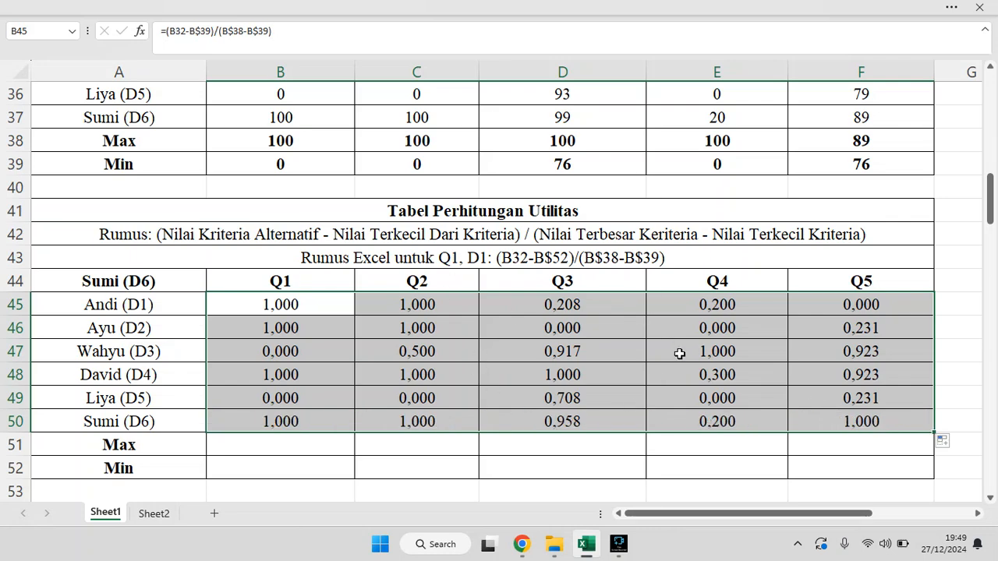
- Examine the Tabel Perkalian Nilai Utilitas dengan Nilai Bobot, its stated formula and Bobot row, against the utility table
click(691, 467)
scroll(691, 465, down, 2)
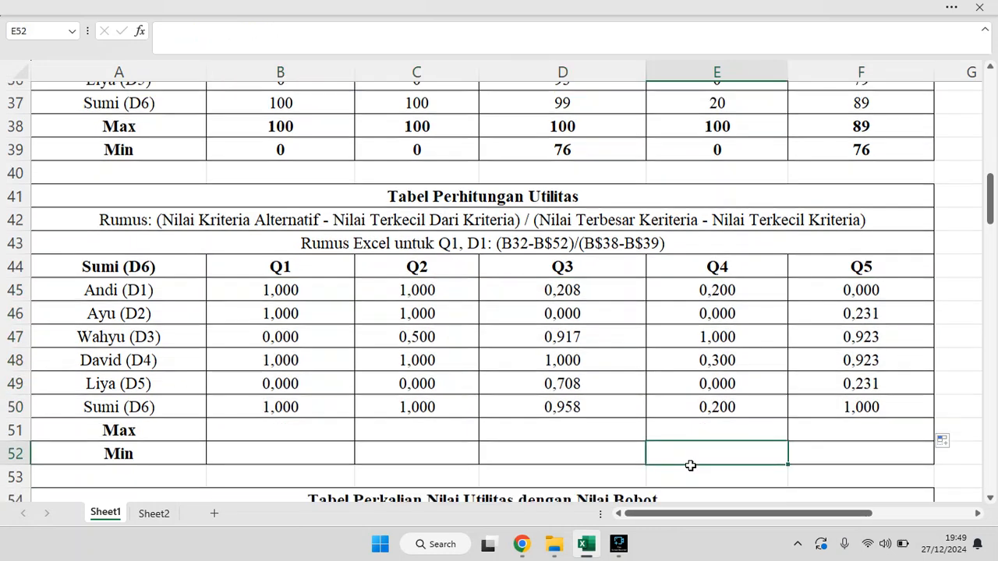
scroll(690, 466, down, 5)
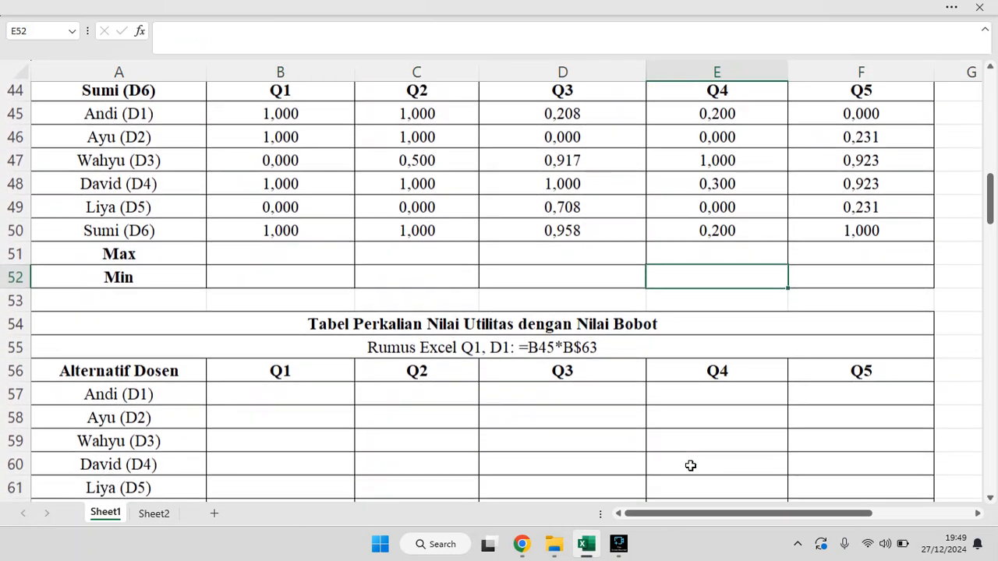
scroll(691, 466, down, 1)
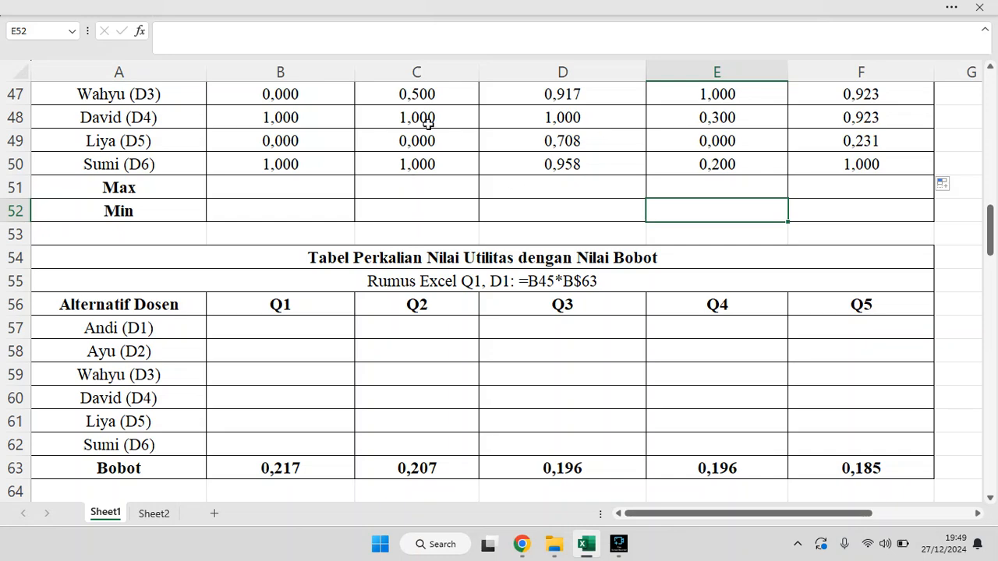
scroll(556, 229, up, 1)
scroll(555, 230, up, 4)
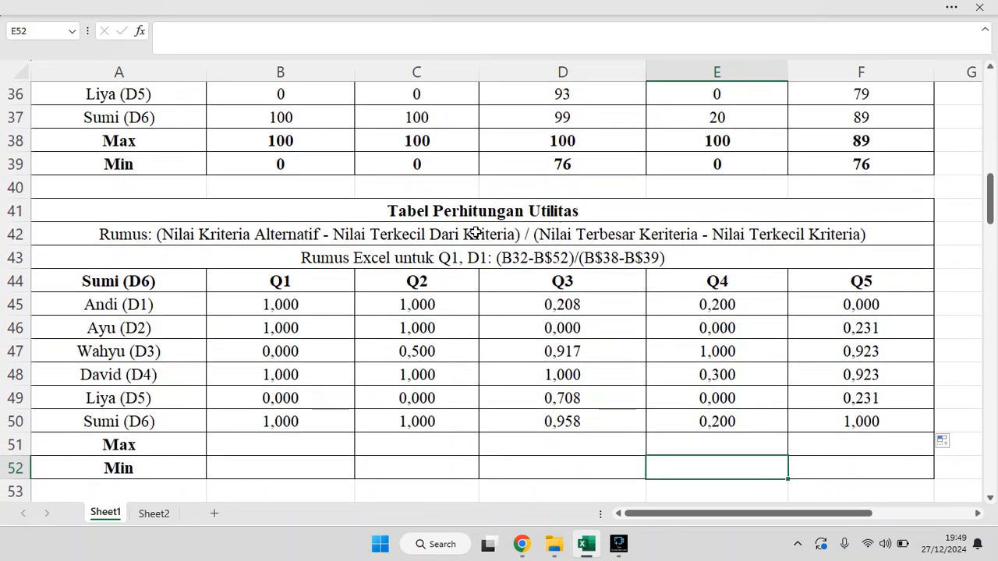
scroll(553, 341, down, 4)
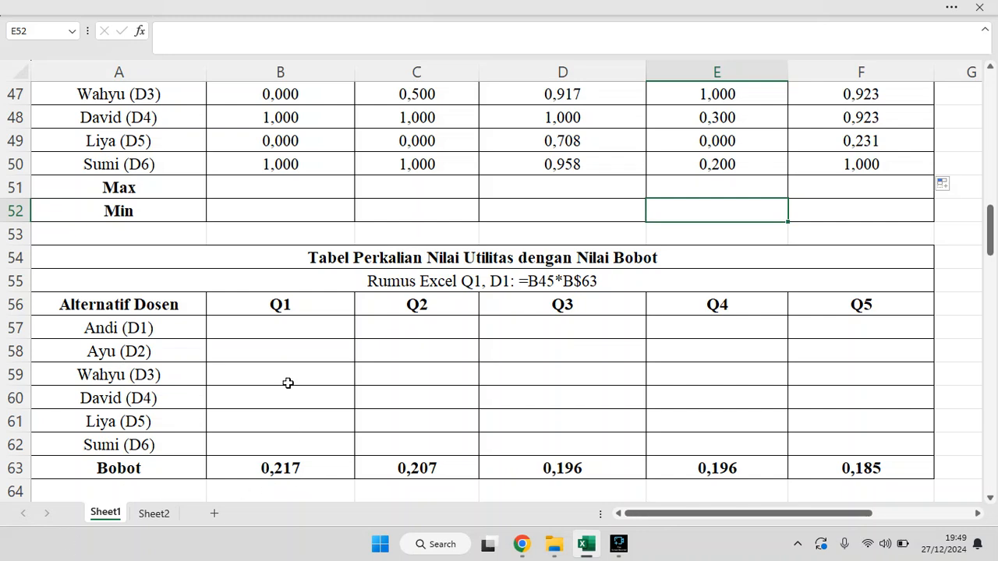
- Calculate the weighted Q1 utility for alternative D1 in B57 with =B45*B$63, keeping the weight's row absolute
click(285, 331)
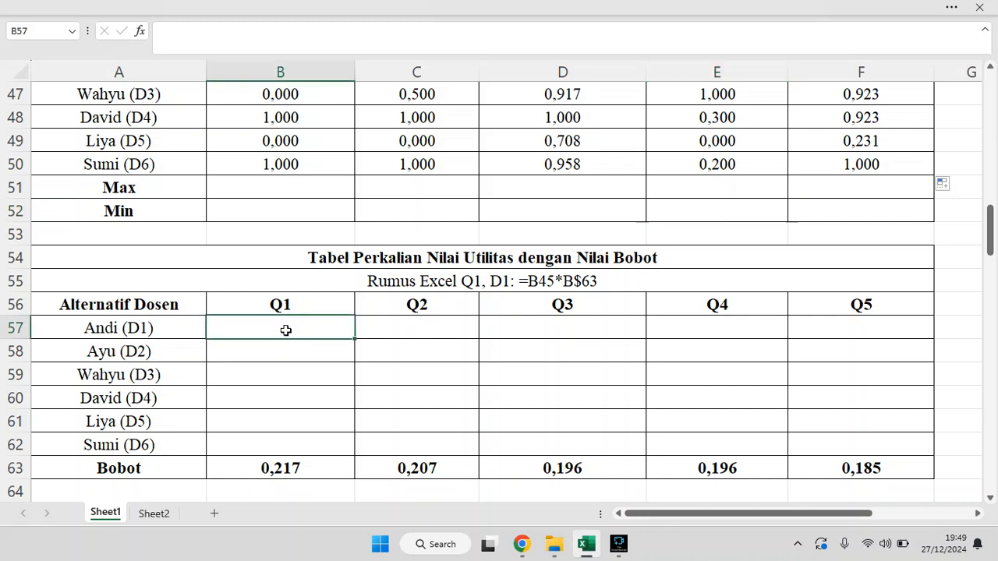
text(=)
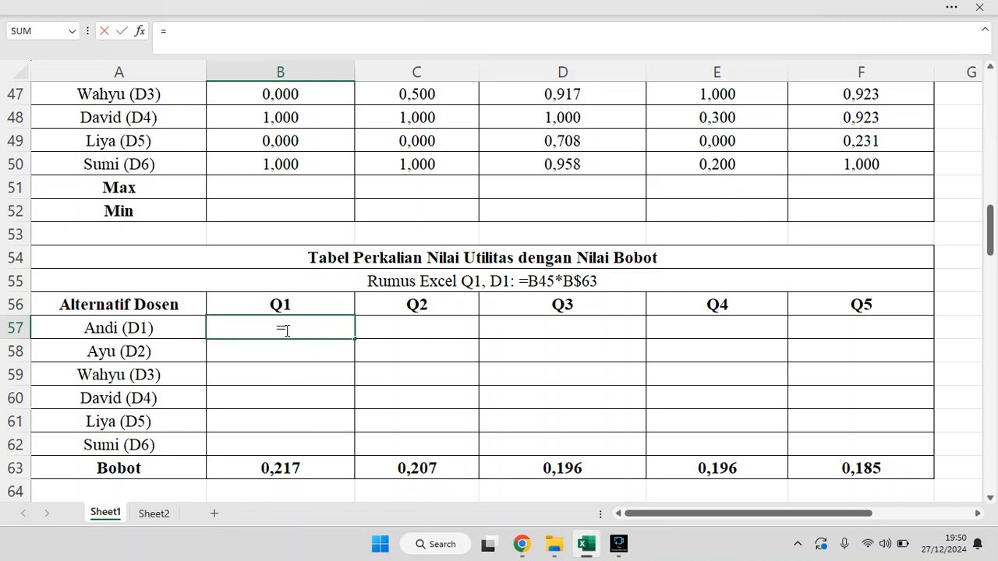
scroll(286, 329, up, 3)
scroll(286, 329, down, 2)
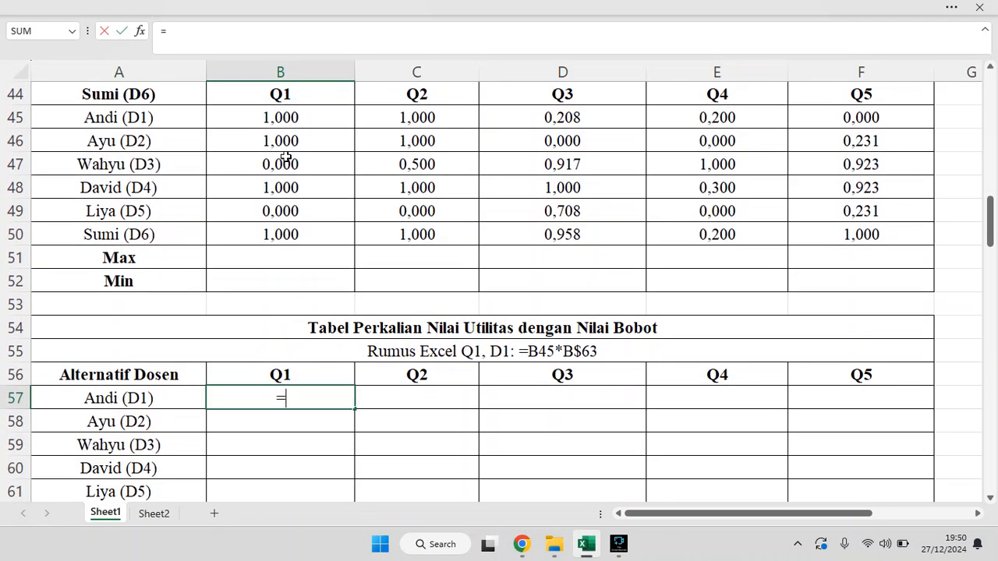
click(305, 115)
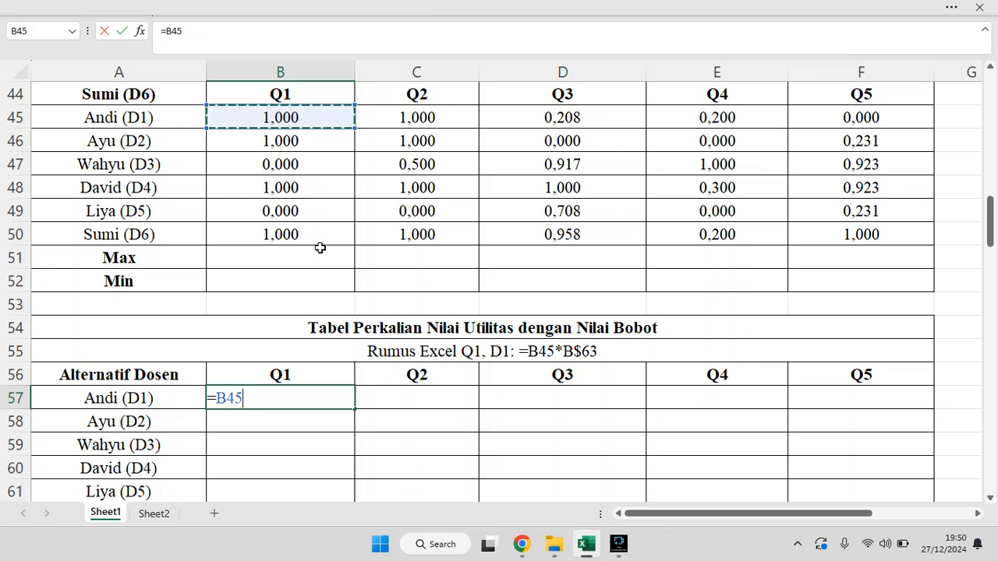
text(*)
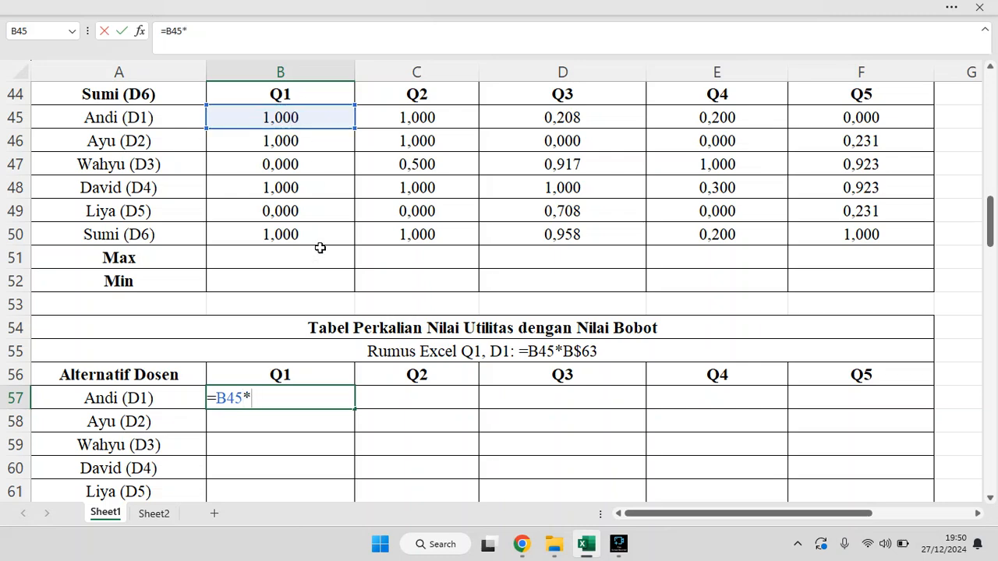
scroll(320, 247, down, 2)
scroll(320, 250, up, 1)
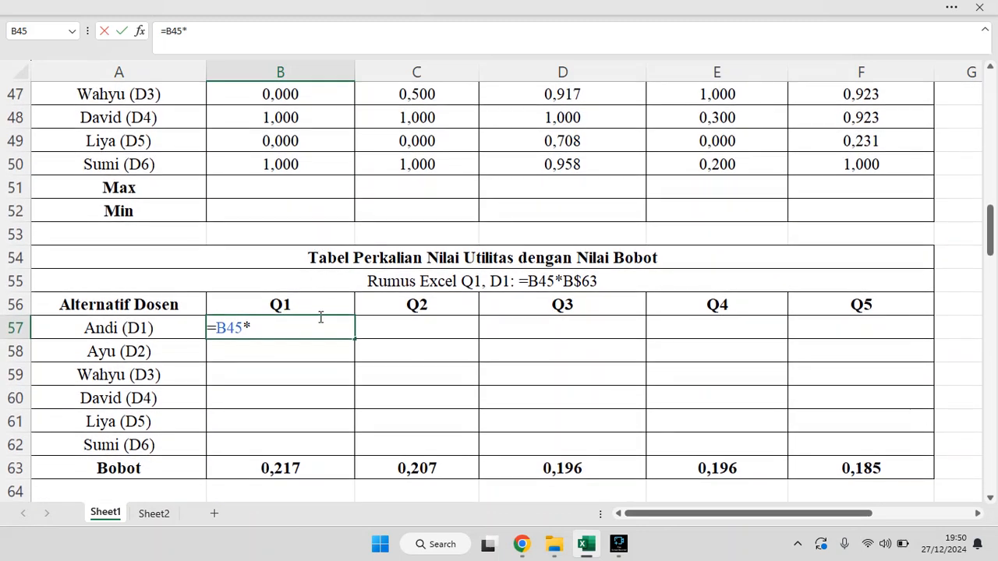
click(318, 466)
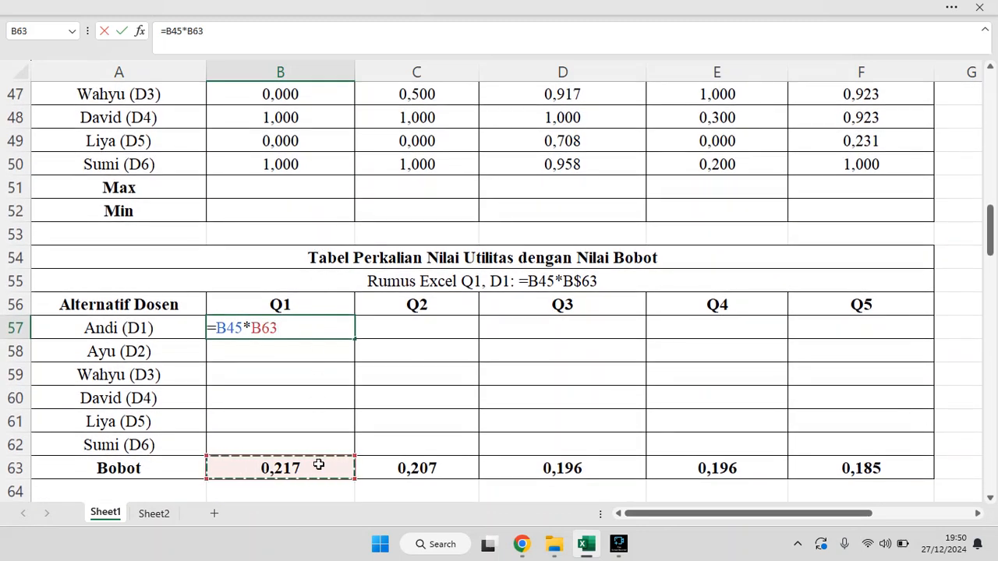
click(192, 30)
text($)
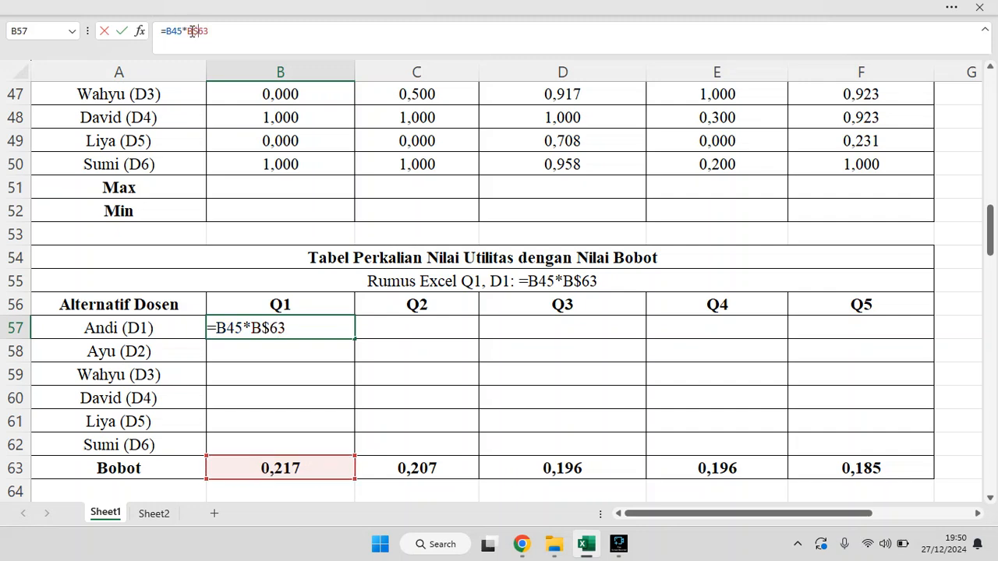
key(Return)
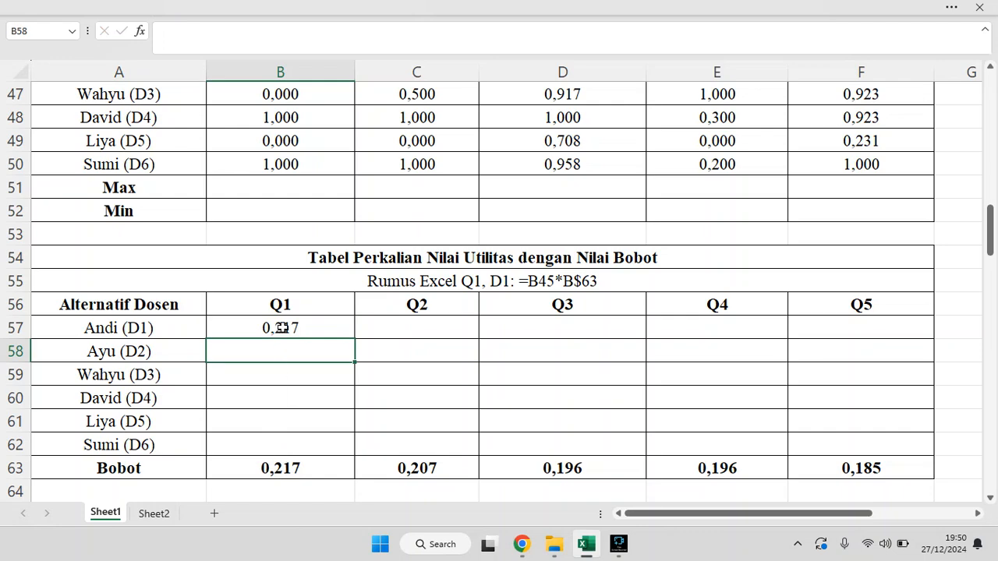
- Trace the Bobot row's references in B63:F63 back to the normalised weights in the Bobot Ternormalisasi column
click(278, 474)
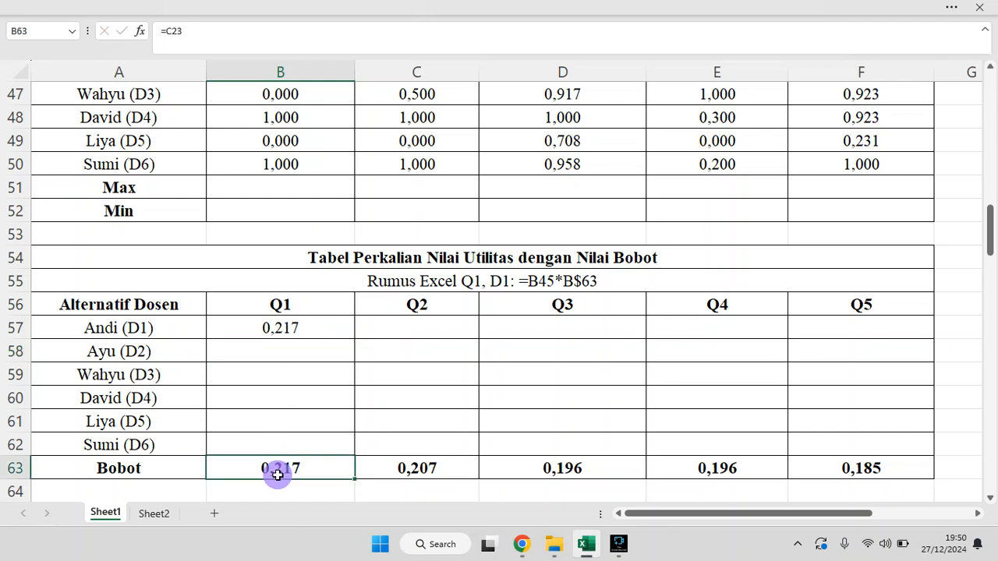
scroll(362, 325, up, 3)
scroll(363, 325, up, 3)
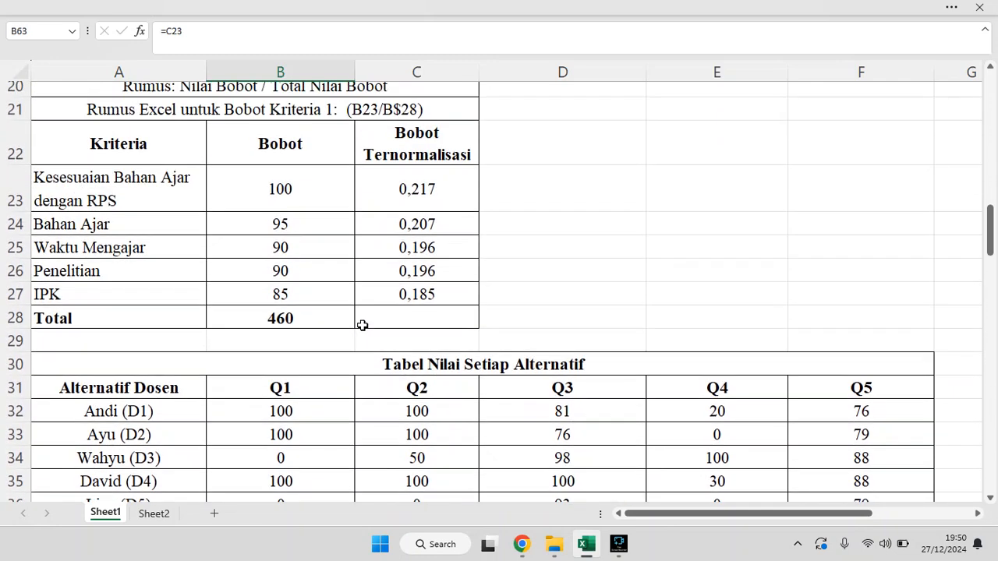
drag(421, 148, 442, 308)
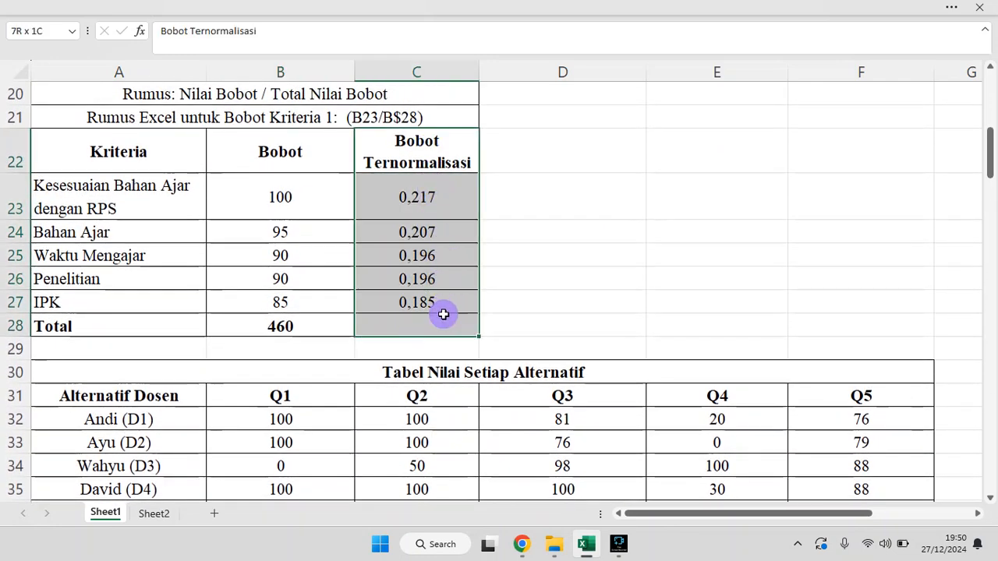
click(444, 305)
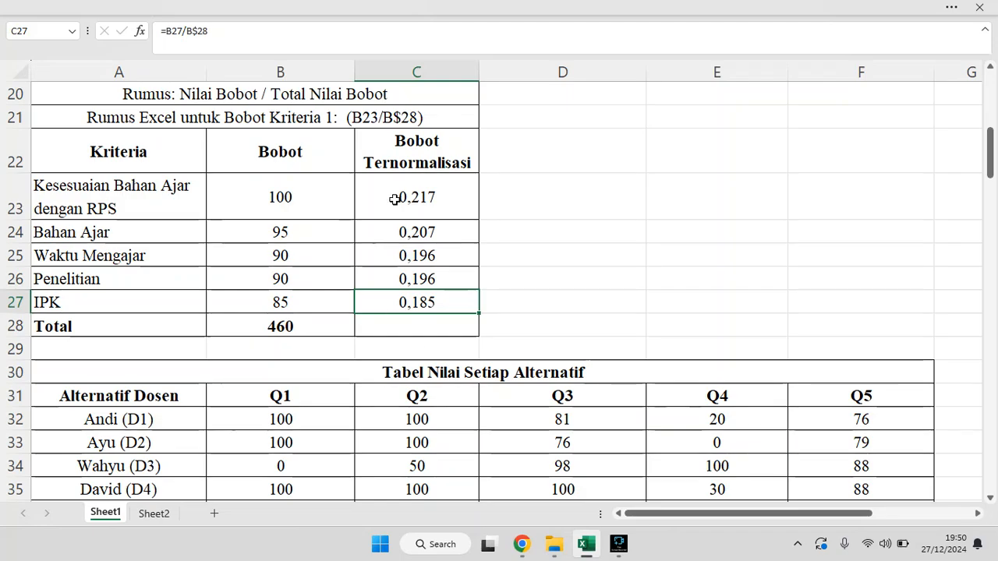
click(413, 258)
scroll(414, 263, down, 3)
scroll(414, 262, down, 5)
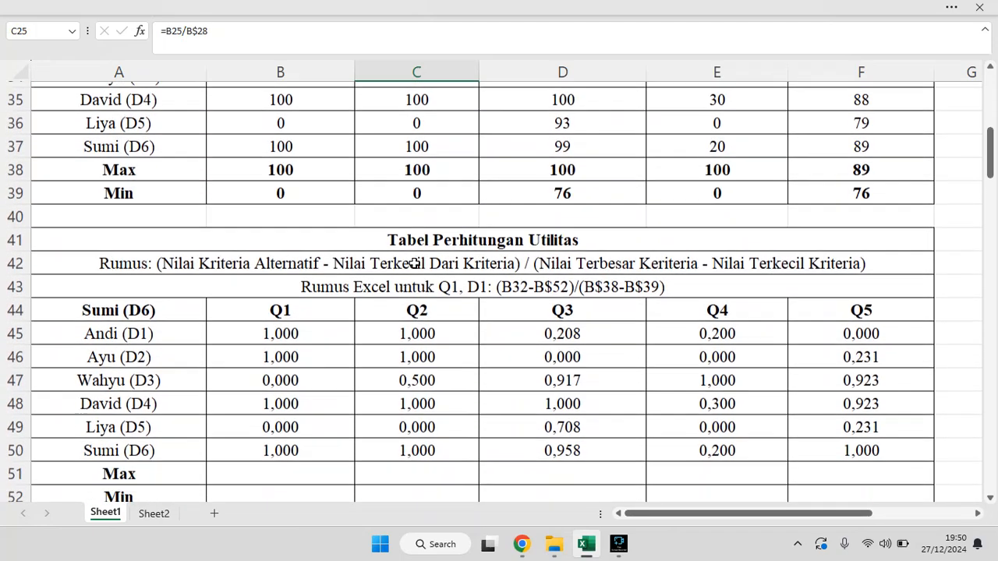
scroll(414, 262, down, 1)
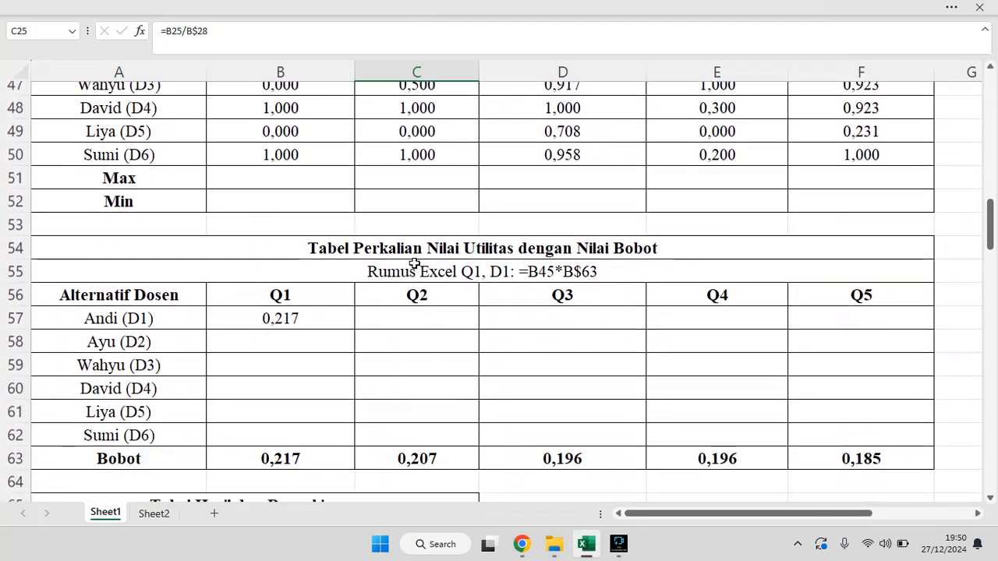
click(429, 465)
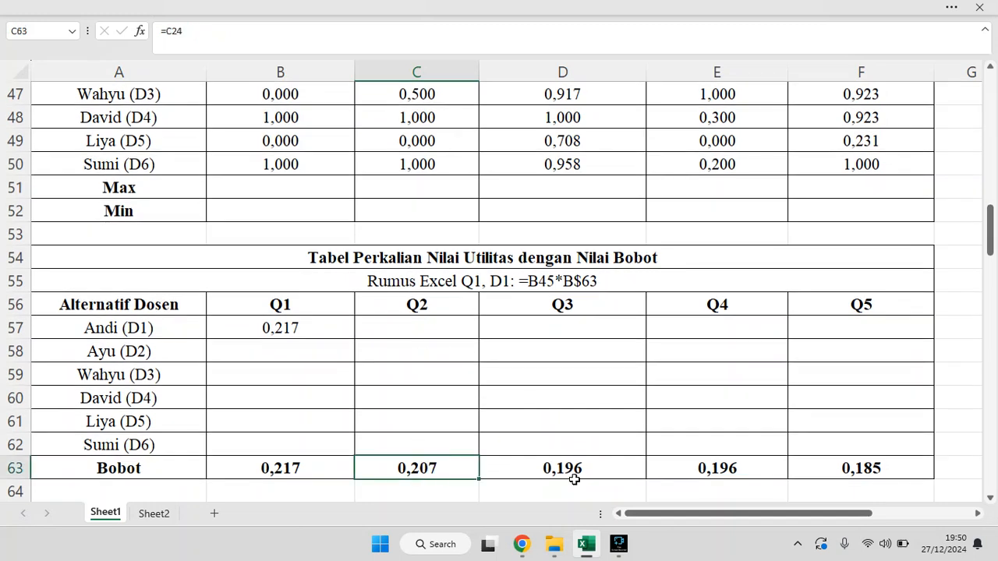
drag(579, 477, 847, 473)
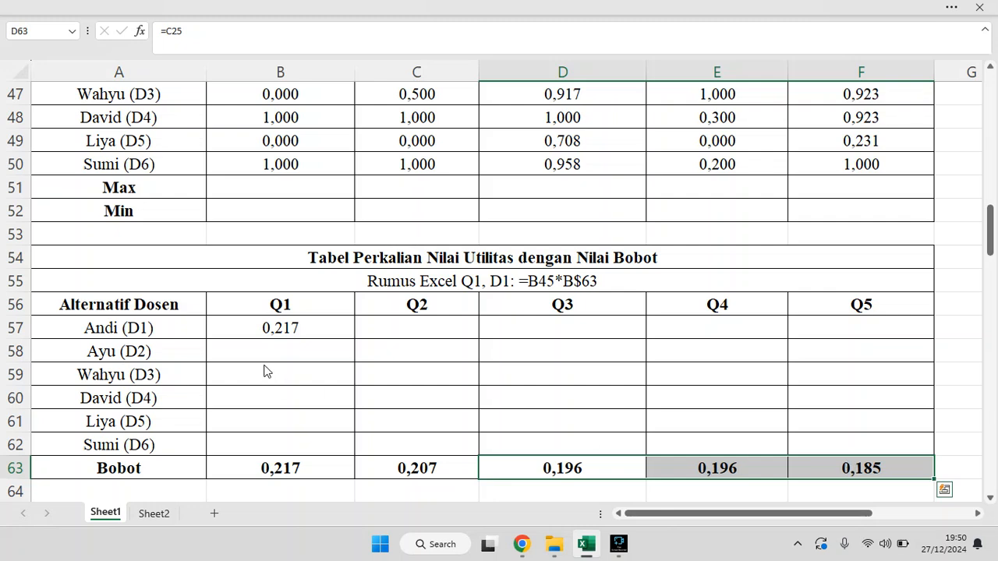
- Fill the weighted utility formula from B57 through F62 and check the cell references in E59
click(282, 326)
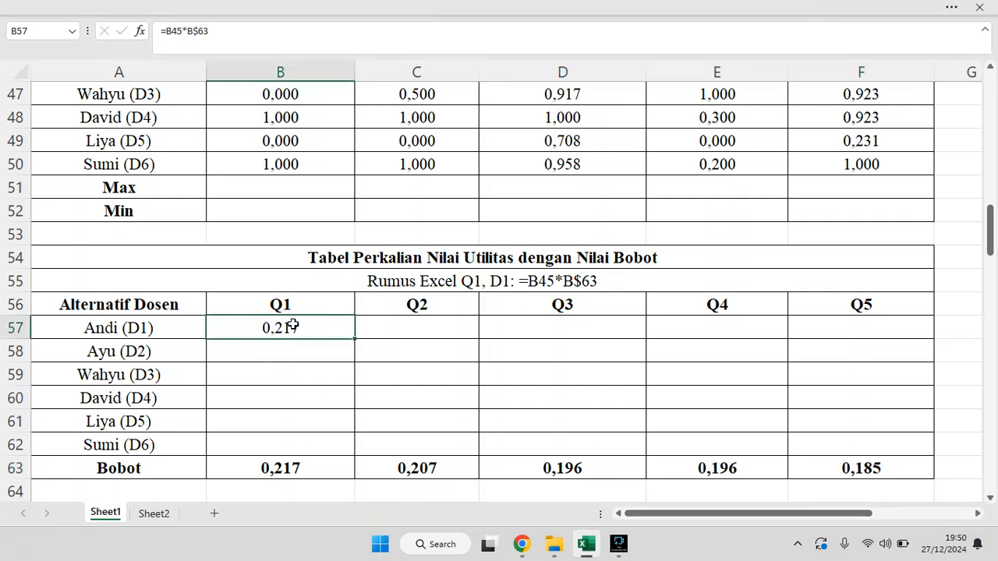
drag(354, 336, 892, 334)
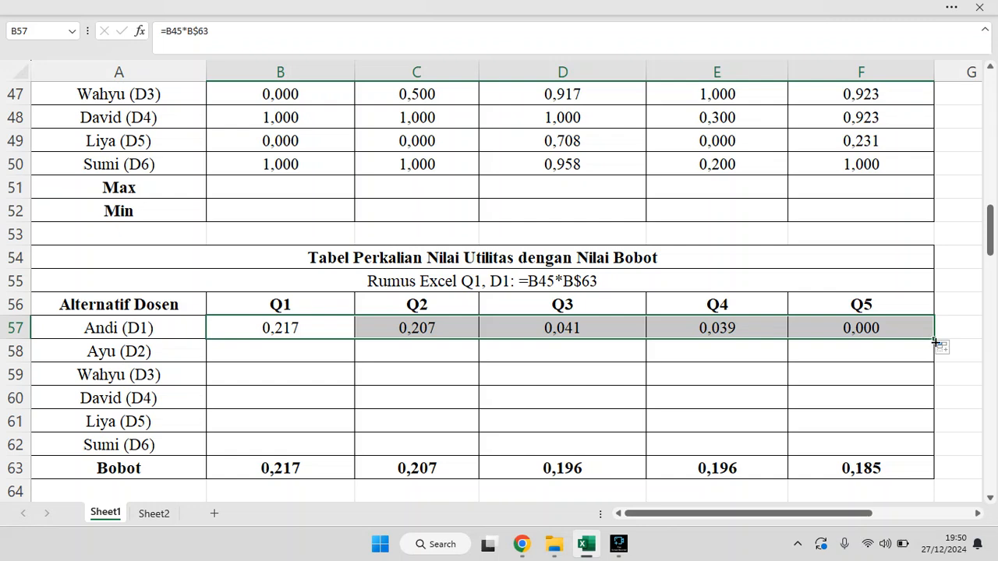
drag(936, 342, 934, 450)
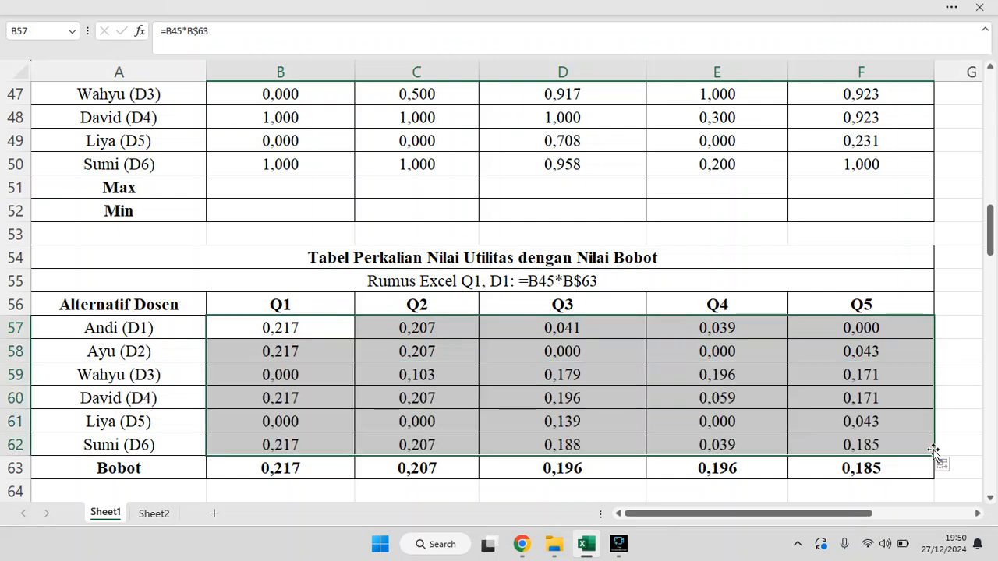
click(763, 379)
click(197, 31)
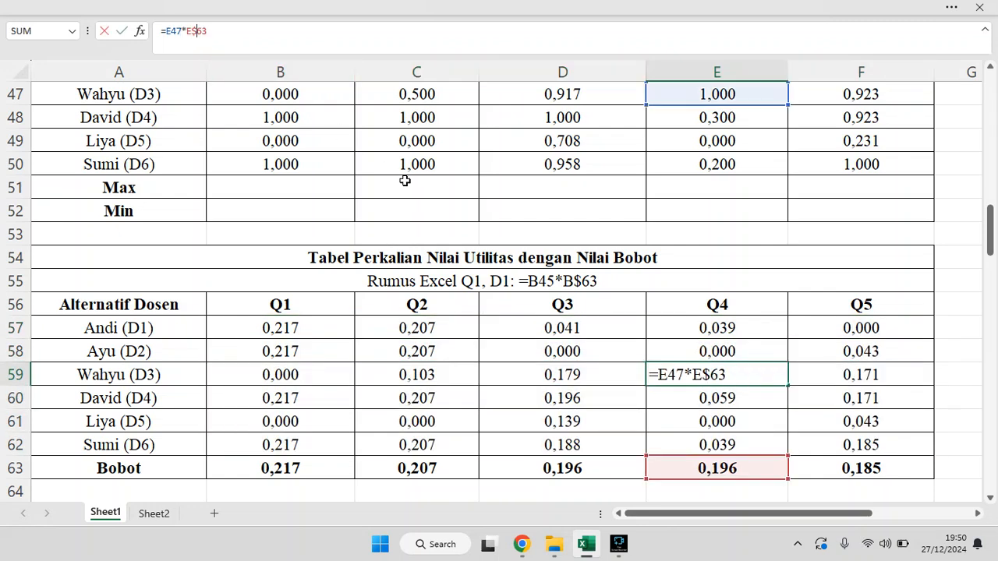
scroll(709, 143, up, 1)
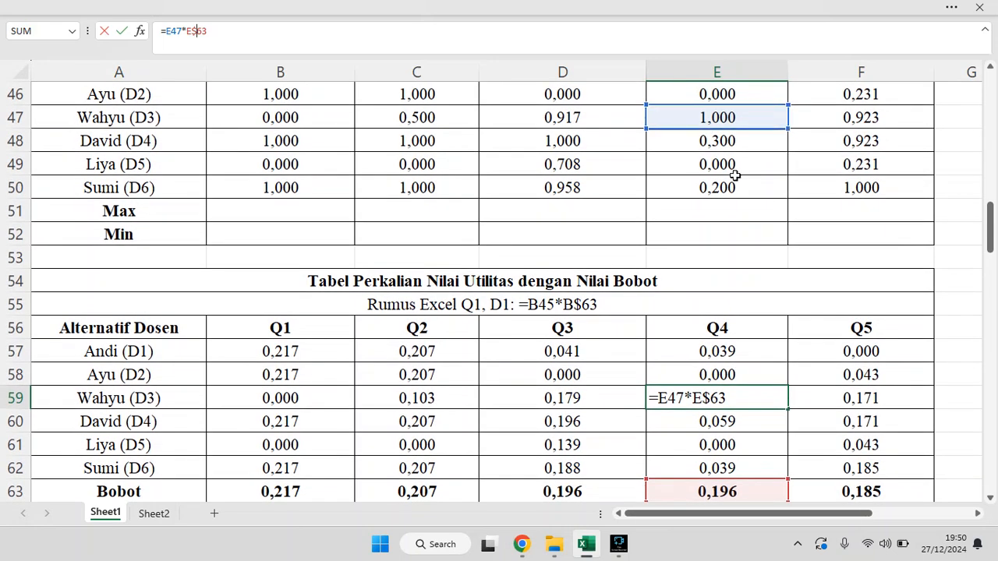
scroll(722, 274, down, 2)
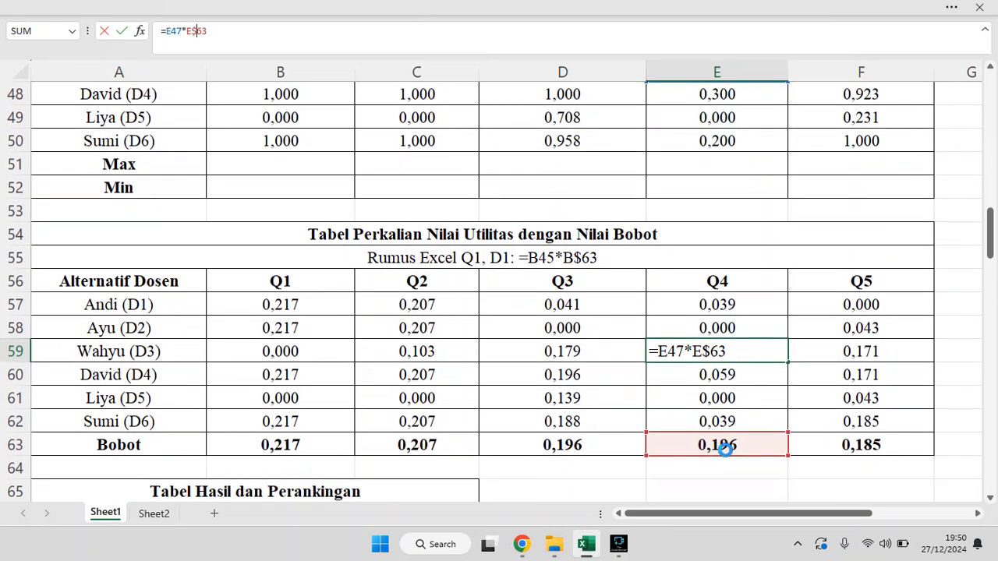
key(Return)
- Total alternative D1's weighted utilities in B69 of the Tabel Hasil dan Perankingan with =SUM(B57:F57)
scroll(396, 341, down, 3)
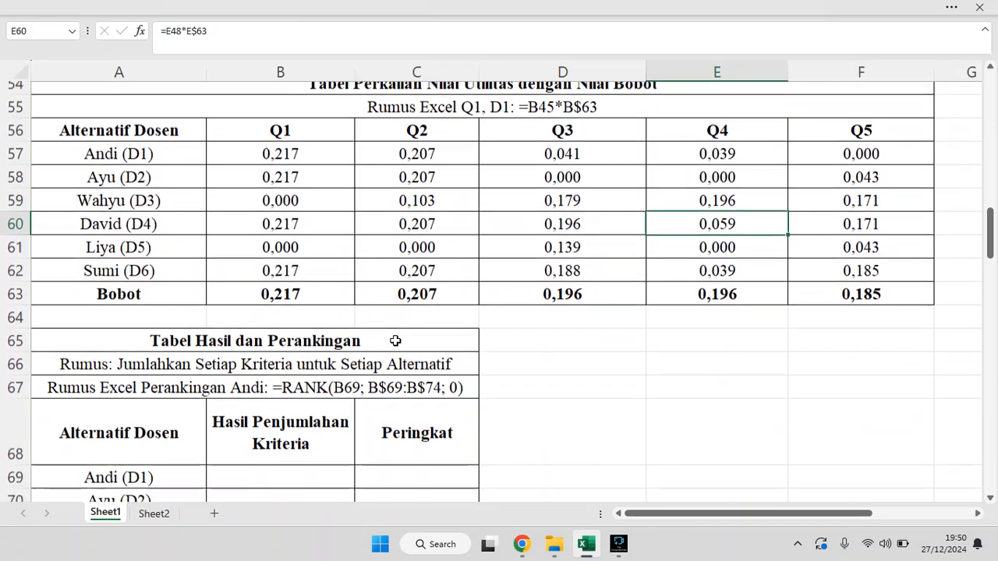
scroll(395, 341, down, 2)
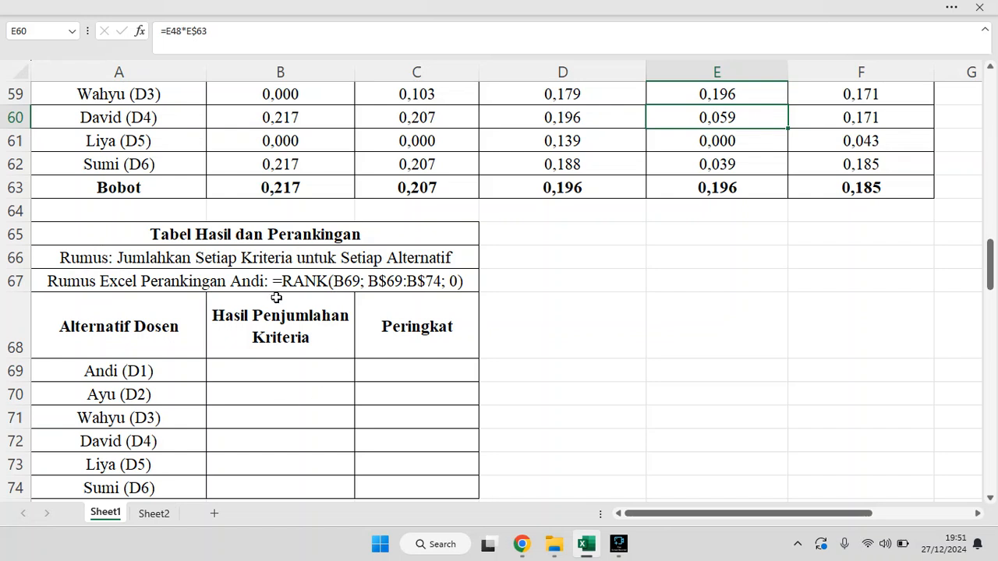
click(312, 374)
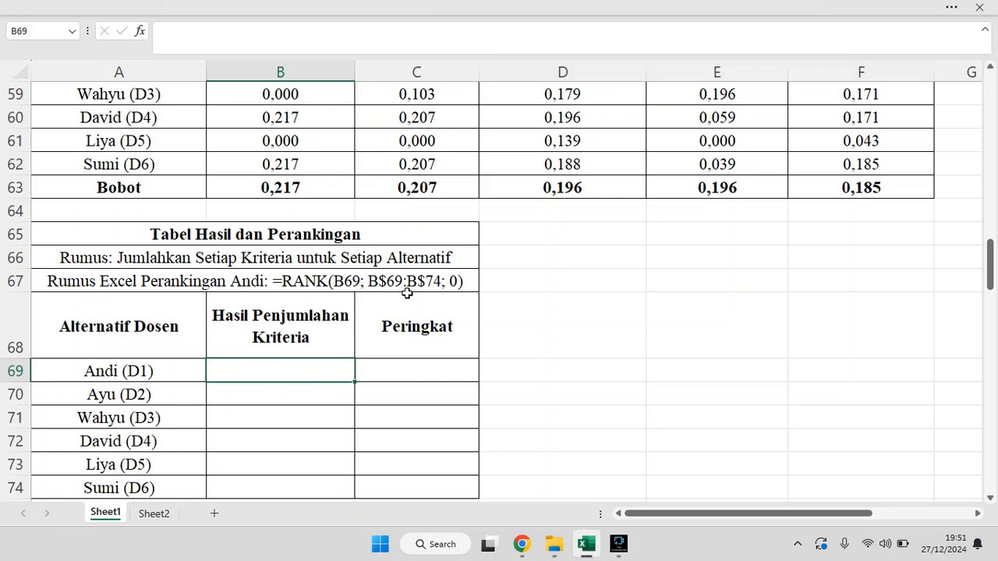
scroll(424, 351, up, 3)
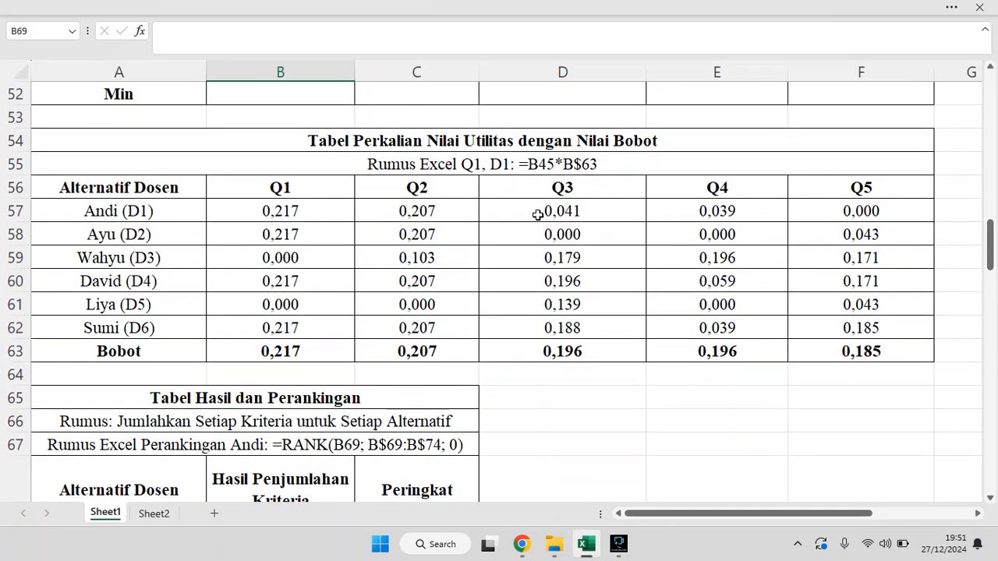
scroll(717, 402, down, 3)
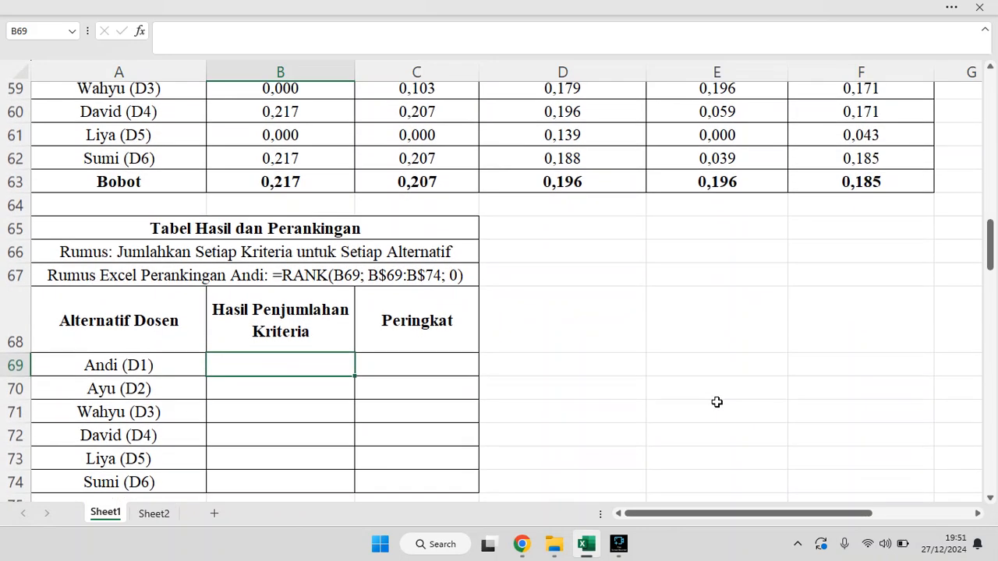
text(=sum)
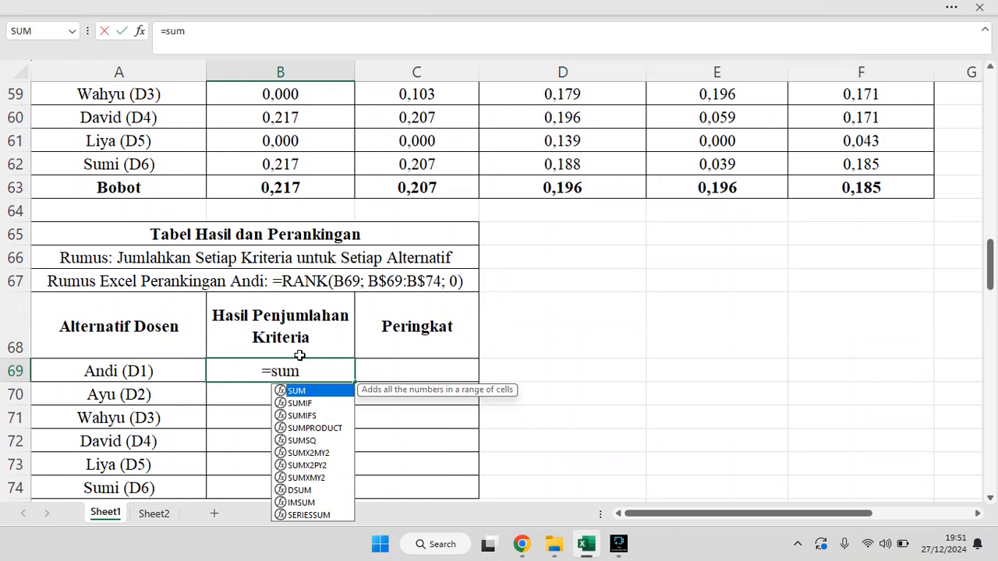
text(()
scroll(335, 246, up, 2)
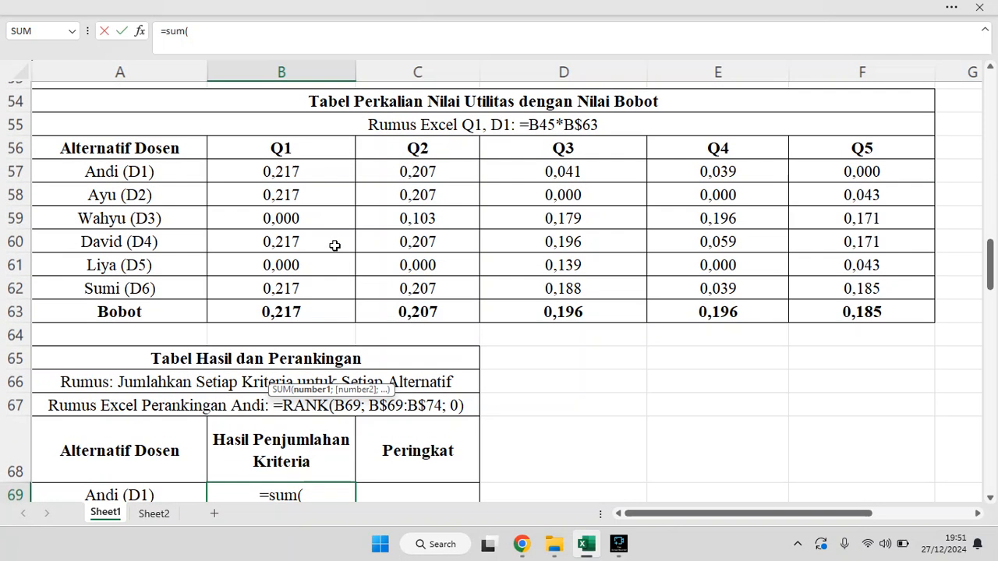
drag(283, 162, 832, 163)
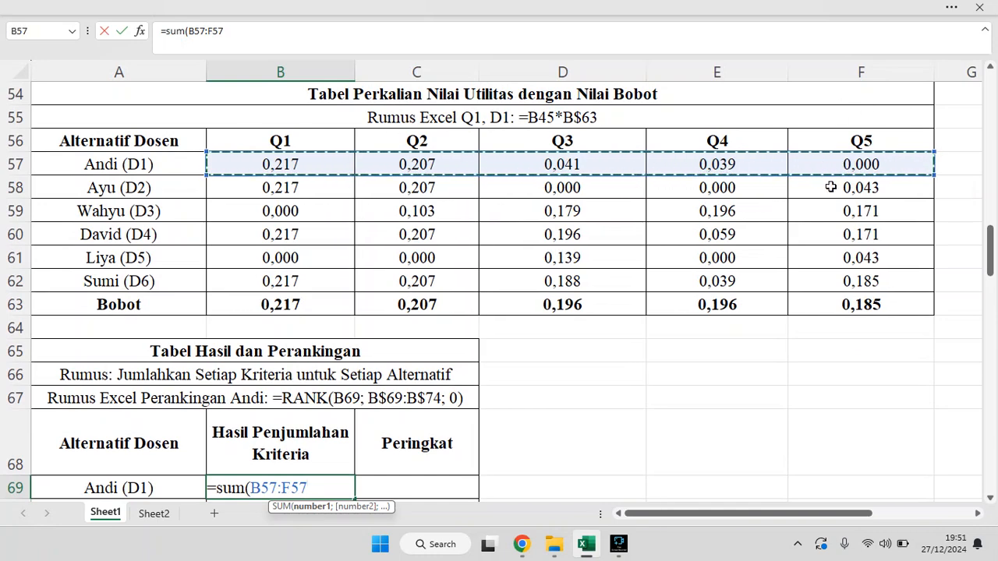
key(Return)
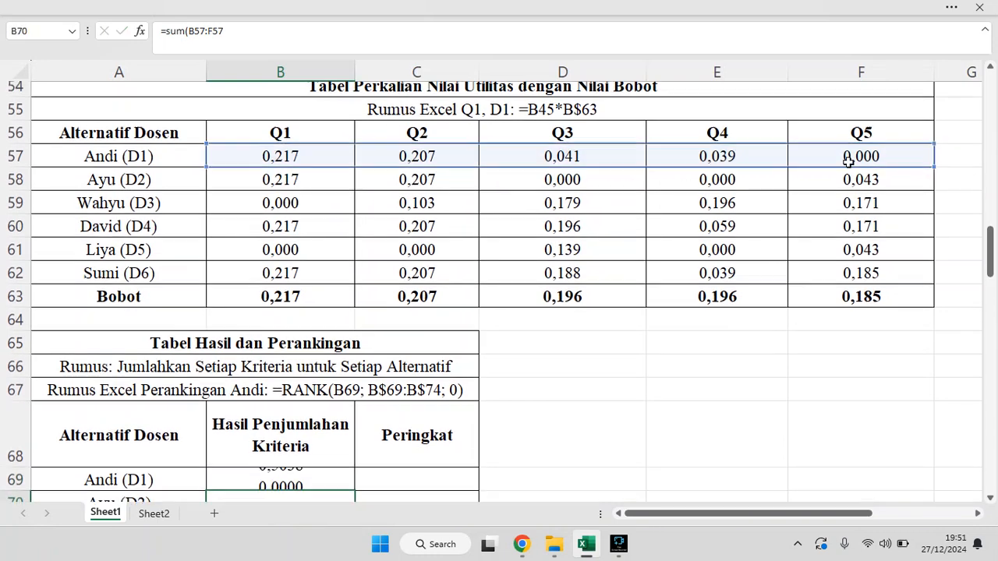
- Fill the criteria sum formula from B69 down through B74 for the remaining alternatives
scroll(637, 471, down, 1)
scroll(300, 347, down, 1)
click(327, 320)
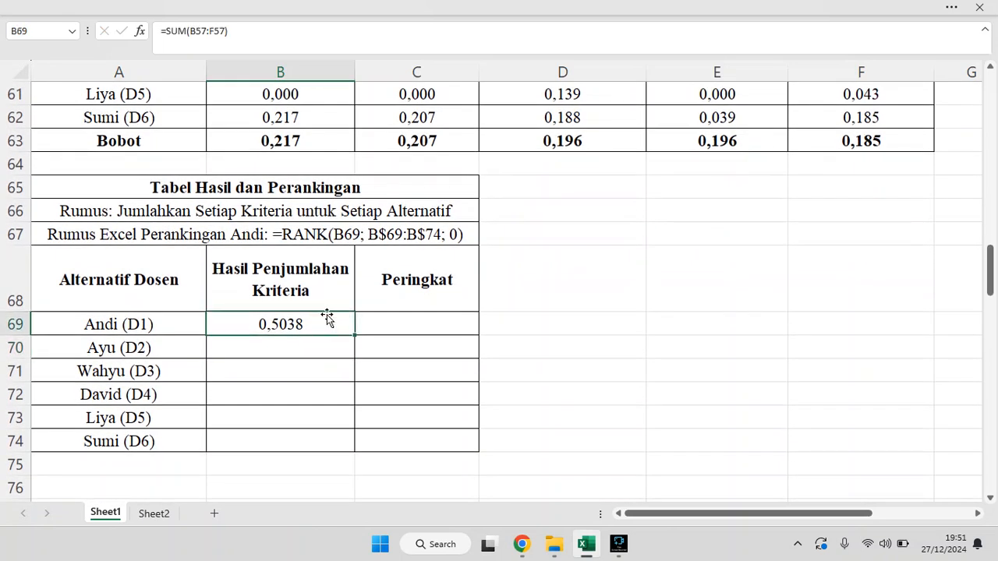
drag(355, 335, 347, 461)
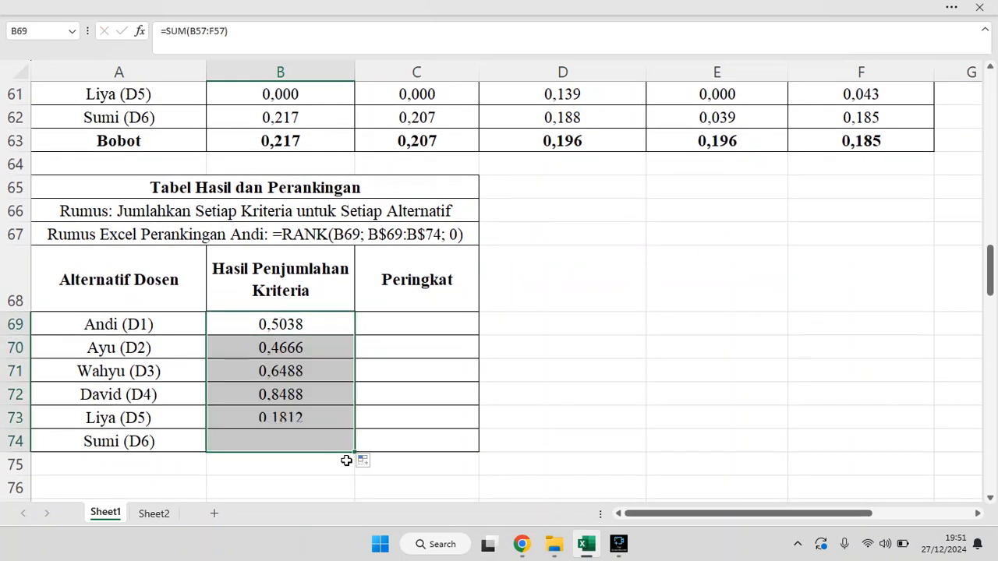
click(319, 316)
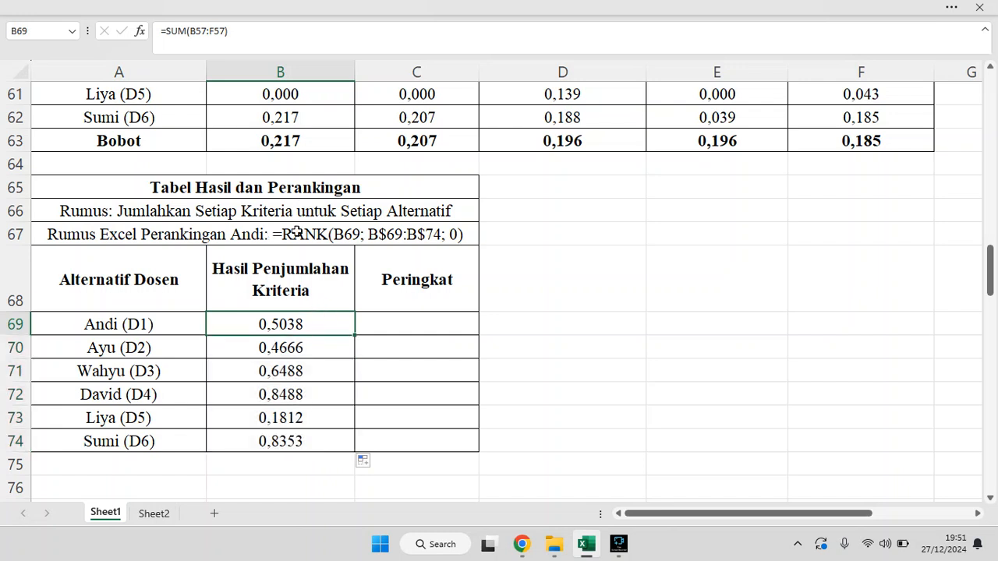
- Rank alternative D1 in C69 of the Peringkat column with =RANK(B69; B69:B74; 0)
click(421, 317)
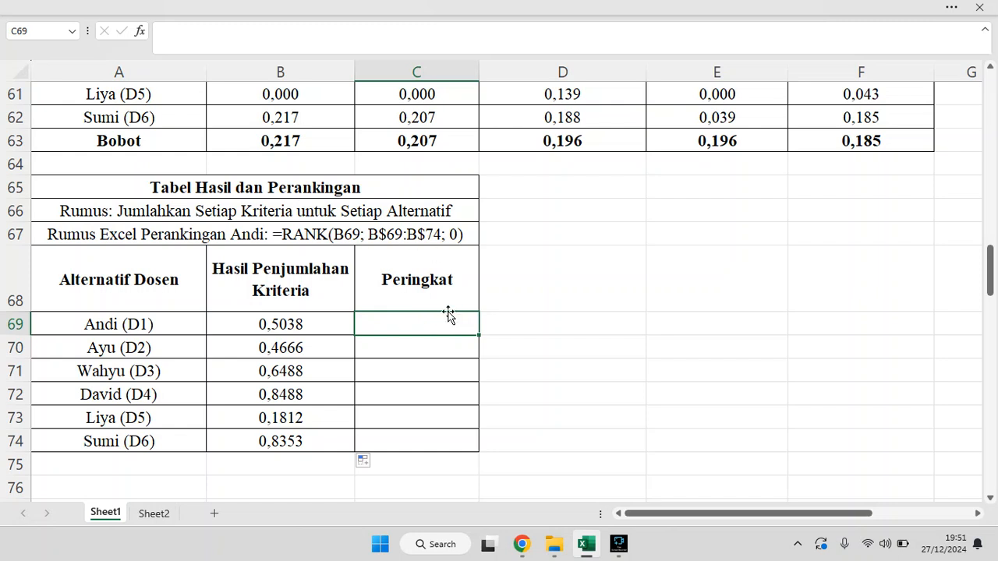
text(=rank)
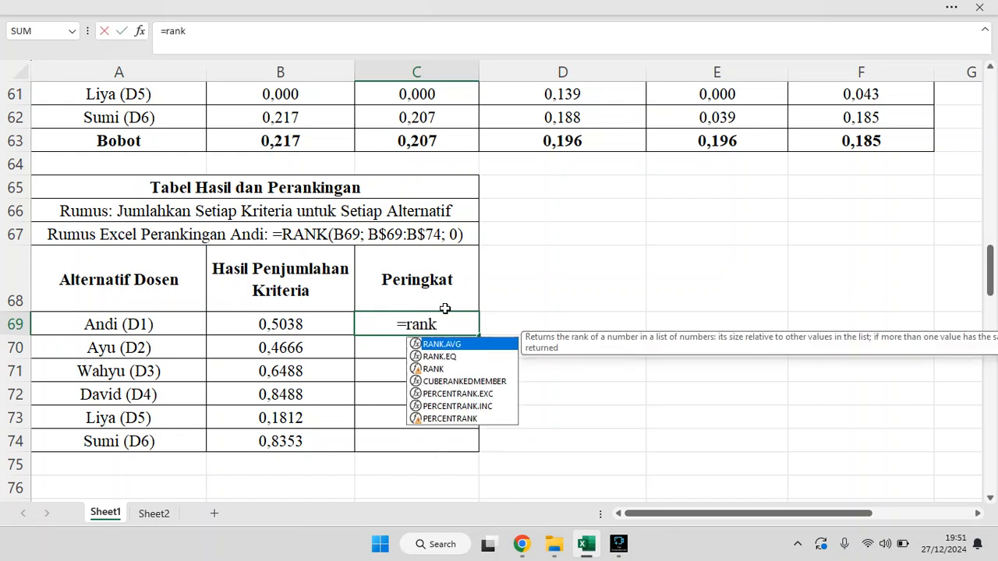
text(()
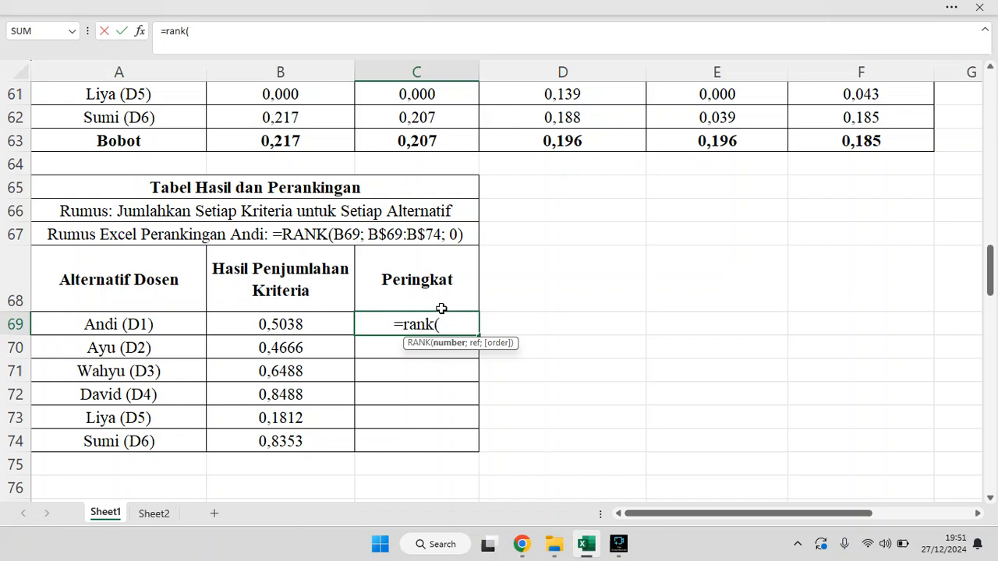
click(308, 324)
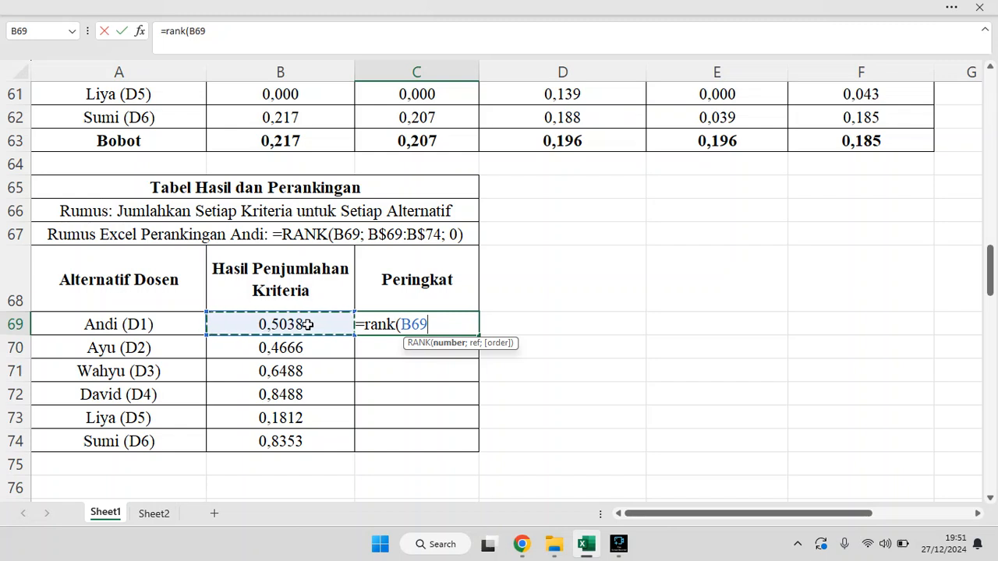
text(;)
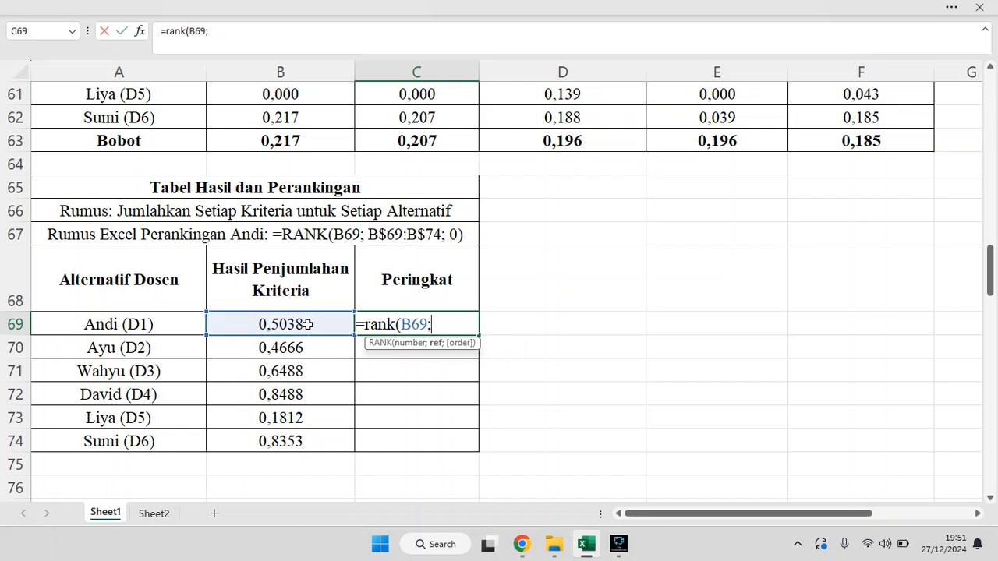
drag(334, 322, 333, 445)
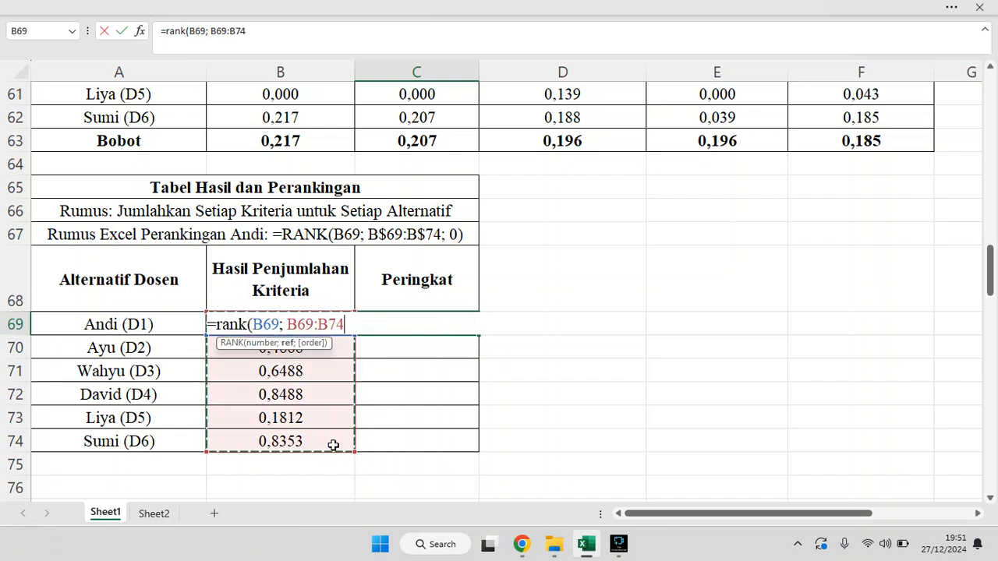
text(;)
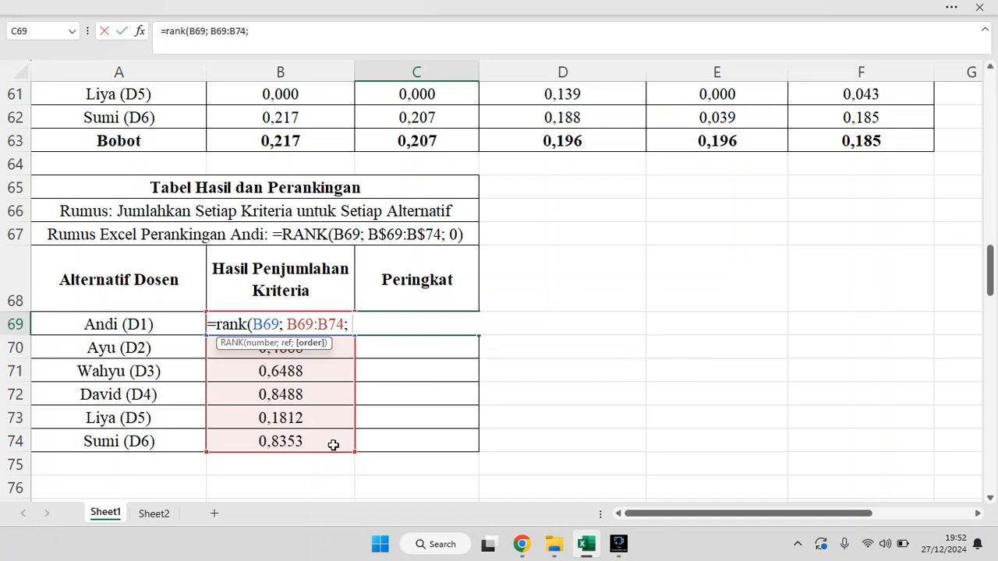
text( 0))
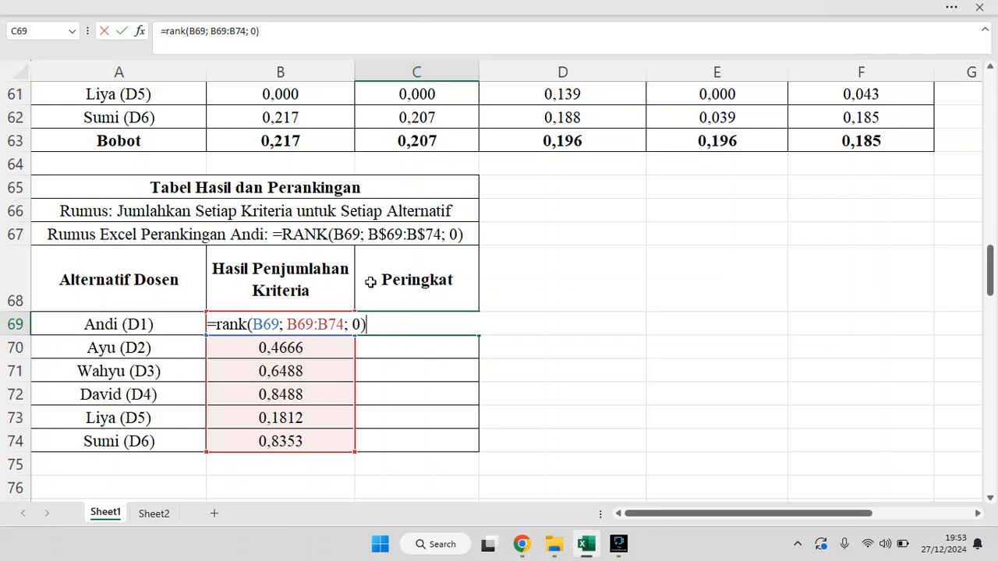
key(Return)
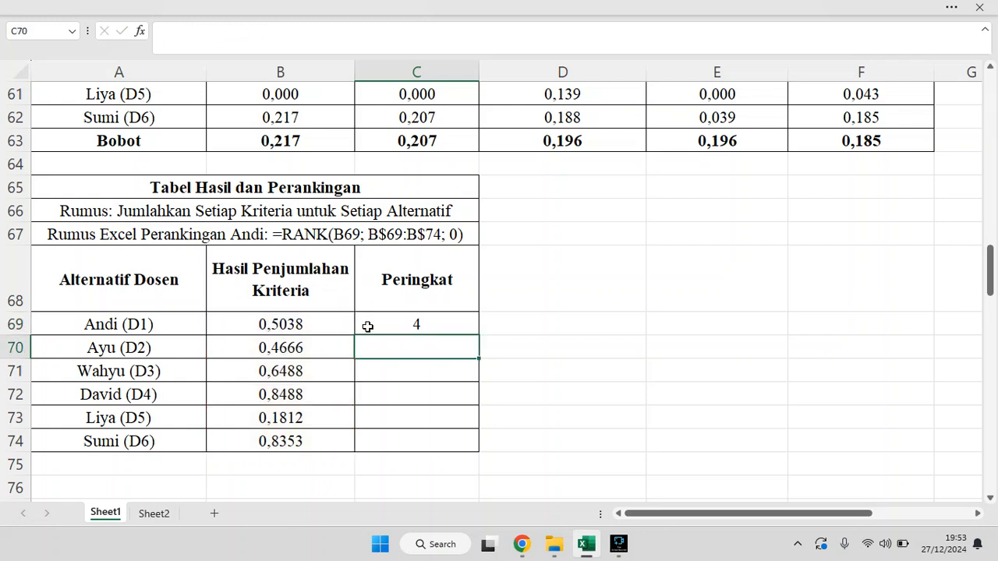
- Try filling the rank formula with relative references from C69 down through C74, and undo the fill
click(419, 323)
click(302, 326)
click(414, 327)
click(296, 324)
drag(296, 324, 305, 429)
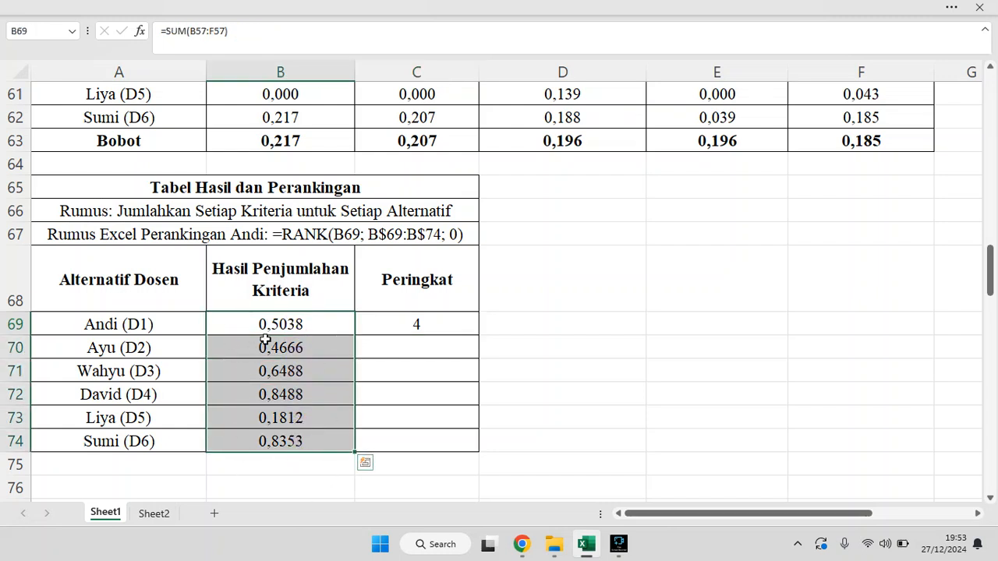
click(447, 326)
drag(482, 337, 487, 447)
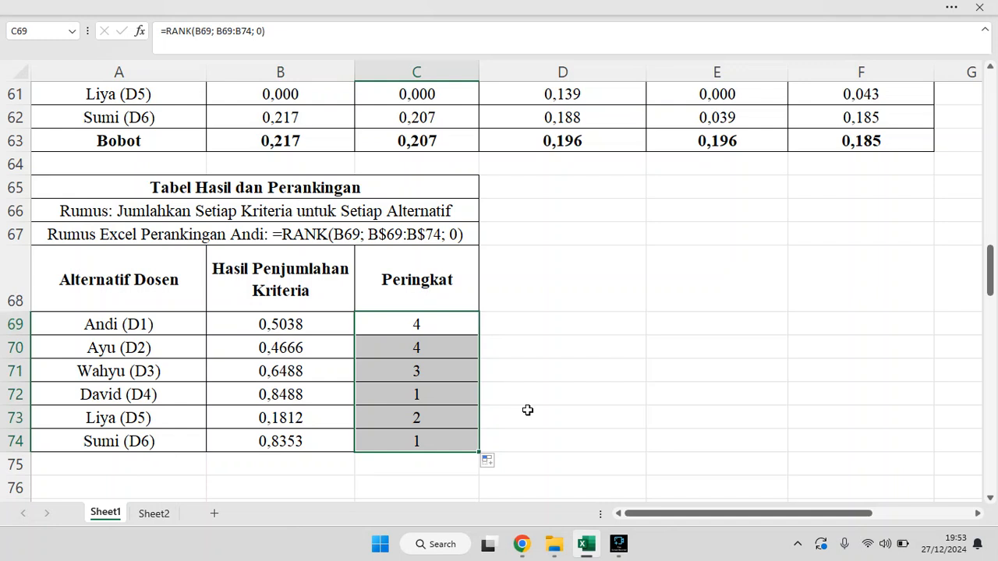
key(ctrl+z)
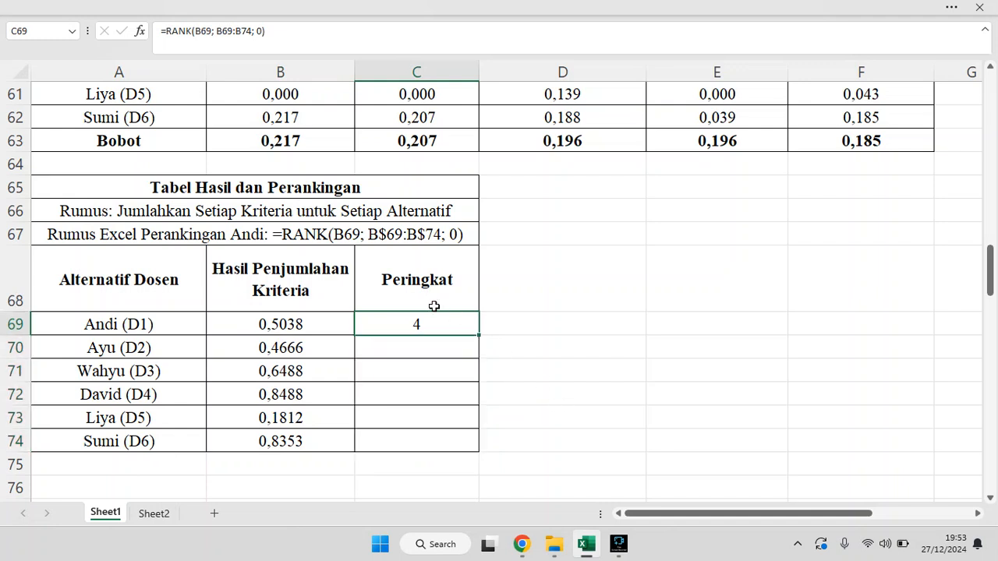
- Lock the range rows in C69's rank formula so it reads =RANK(B69; B$69:B$74; 0)
click(221, 32)
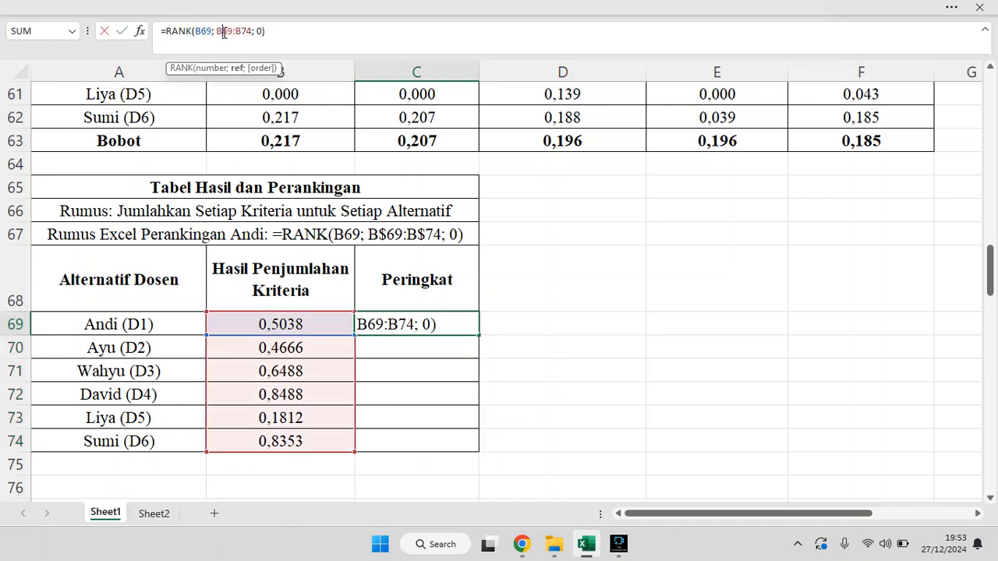
text($)
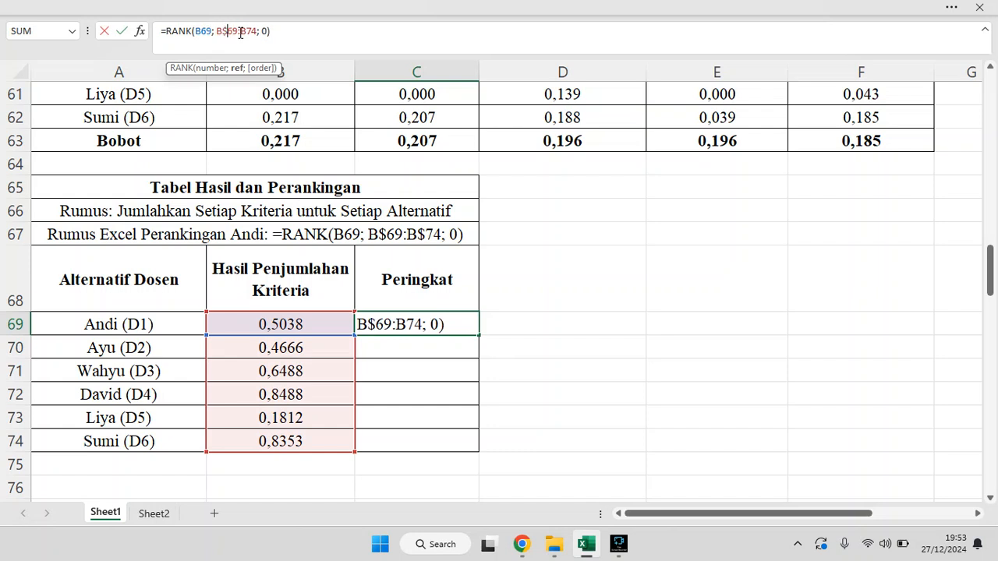
click(245, 32)
text($)
key(Return)
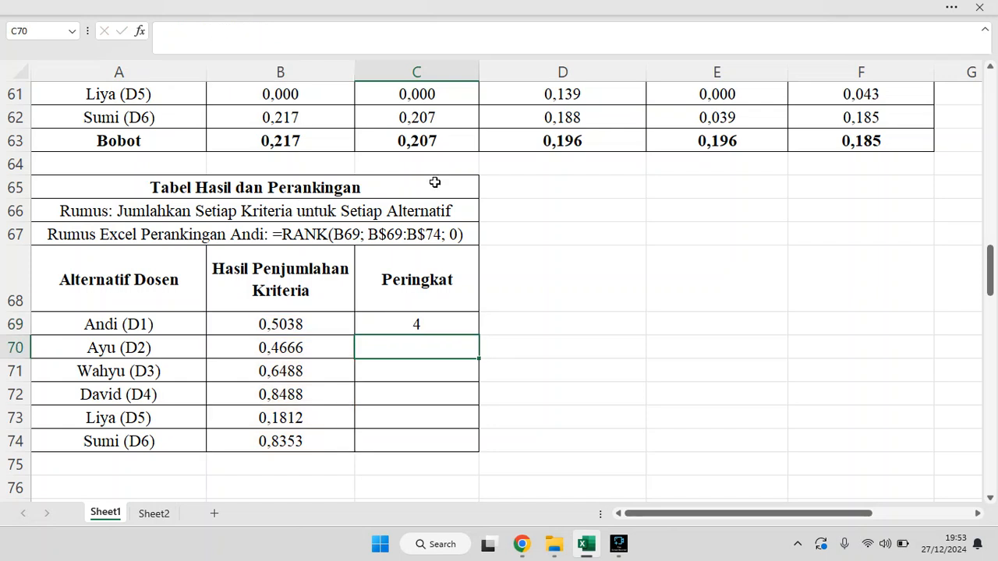
- Fill the corrected rank formula from C69 down through C74 for the remaining alternatives
click(462, 324)
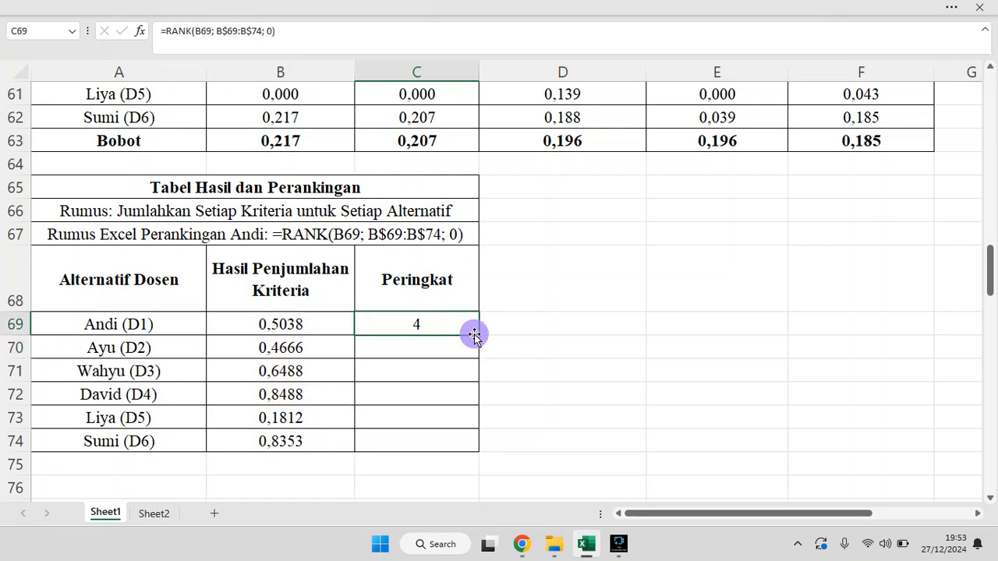
drag(477, 335, 480, 457)
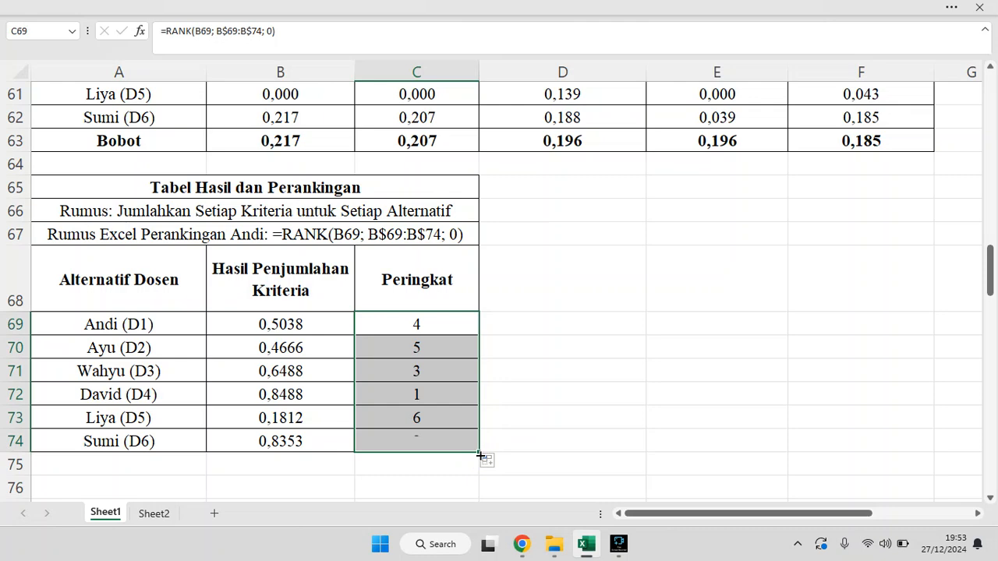
click(501, 439)
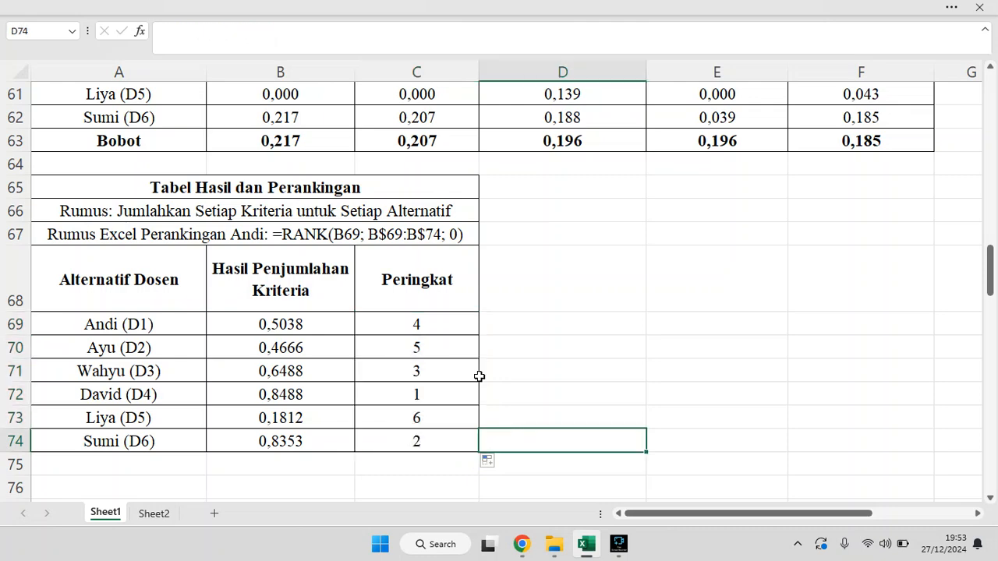
- Review the criteria sums and ranks of alternatives D4 and D5 in the Tabel Hasil dan Perankingan
click(419, 390)
drag(277, 387, 422, 400)
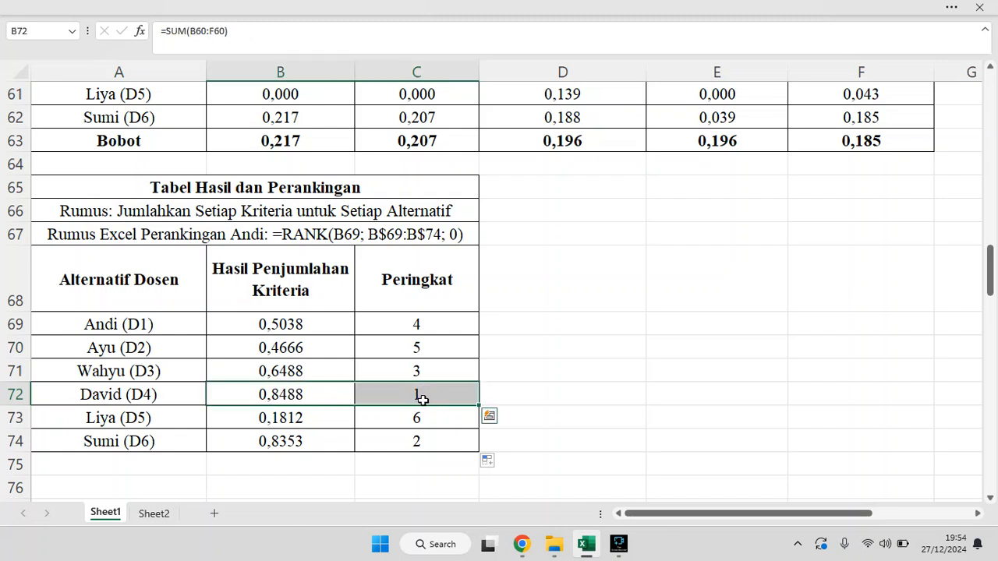
click(81, 391)
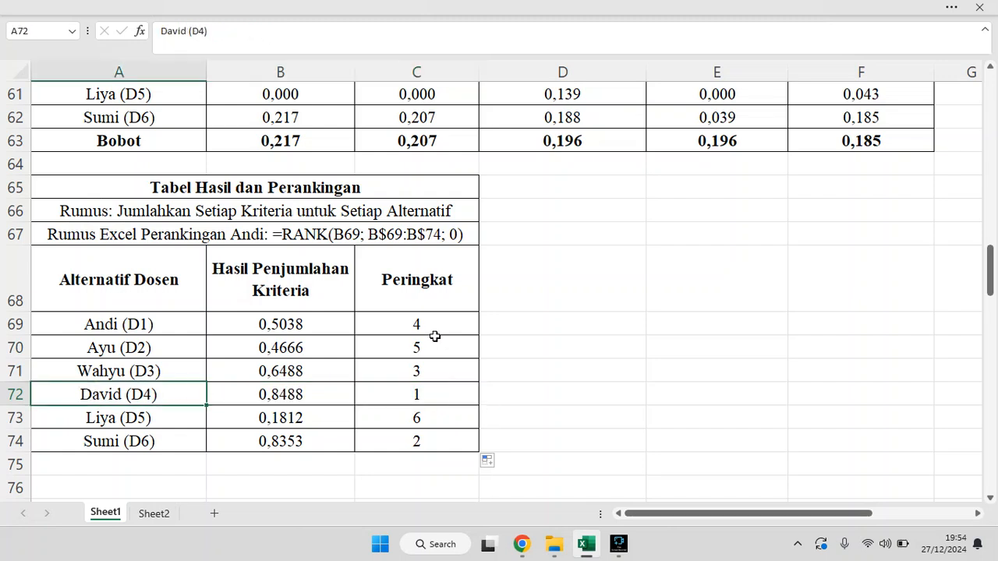
drag(413, 415, 43, 414)
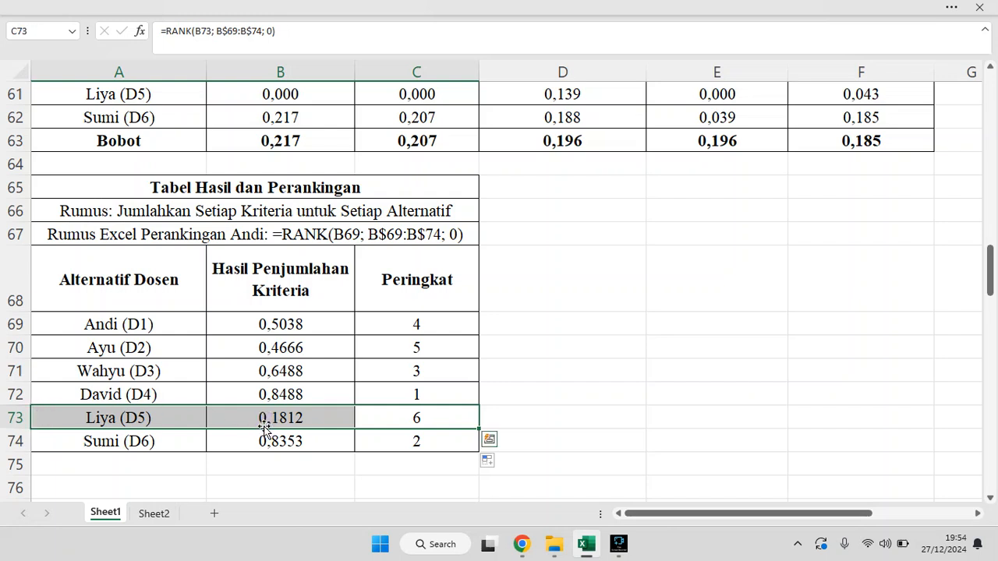
click(637, 374)
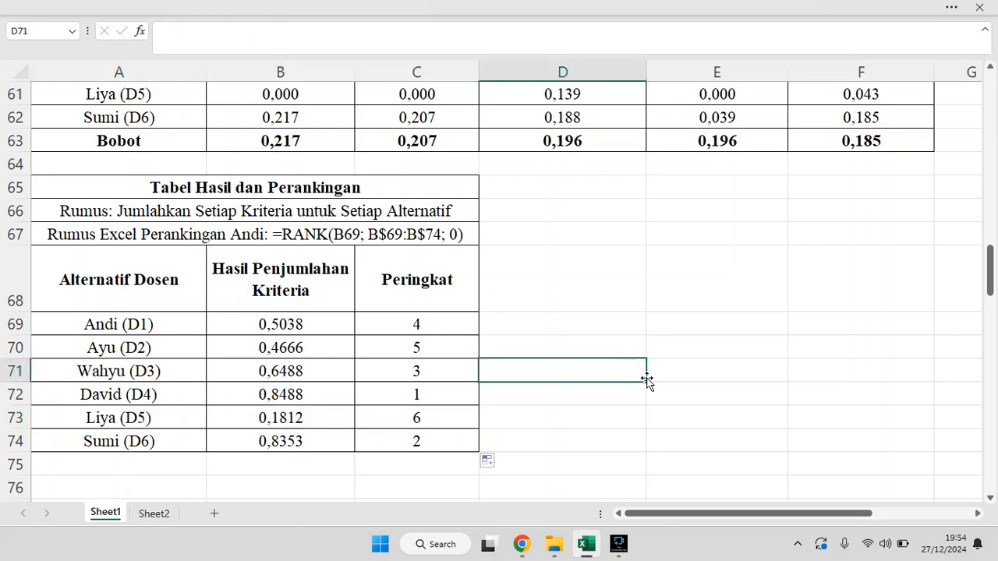
click(756, 433)
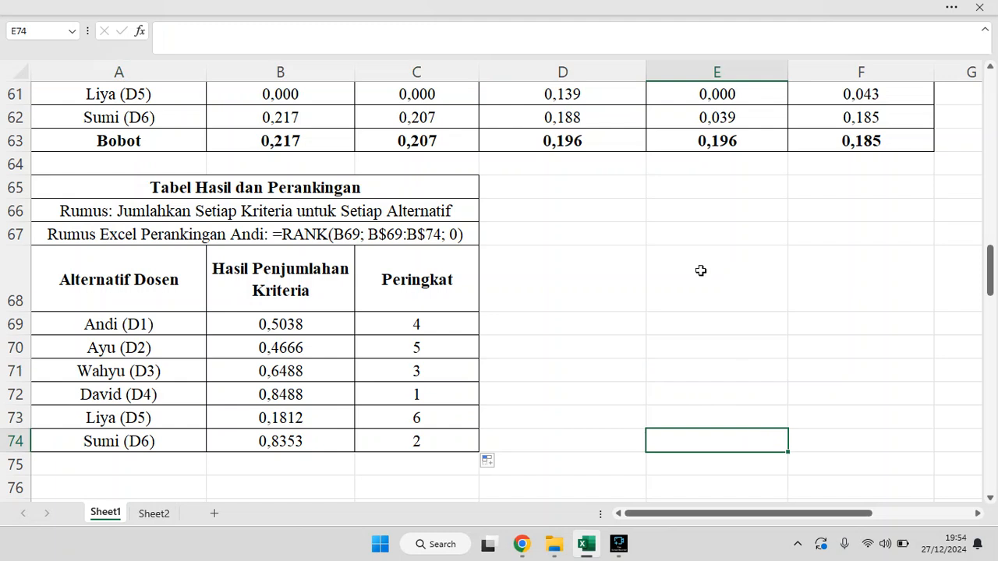
scroll(701, 271, up, 1)
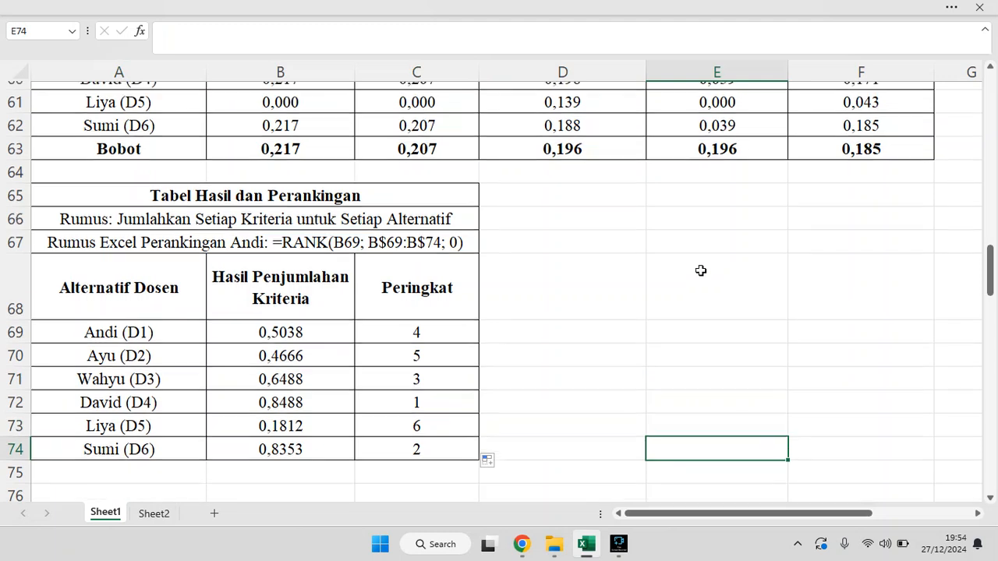